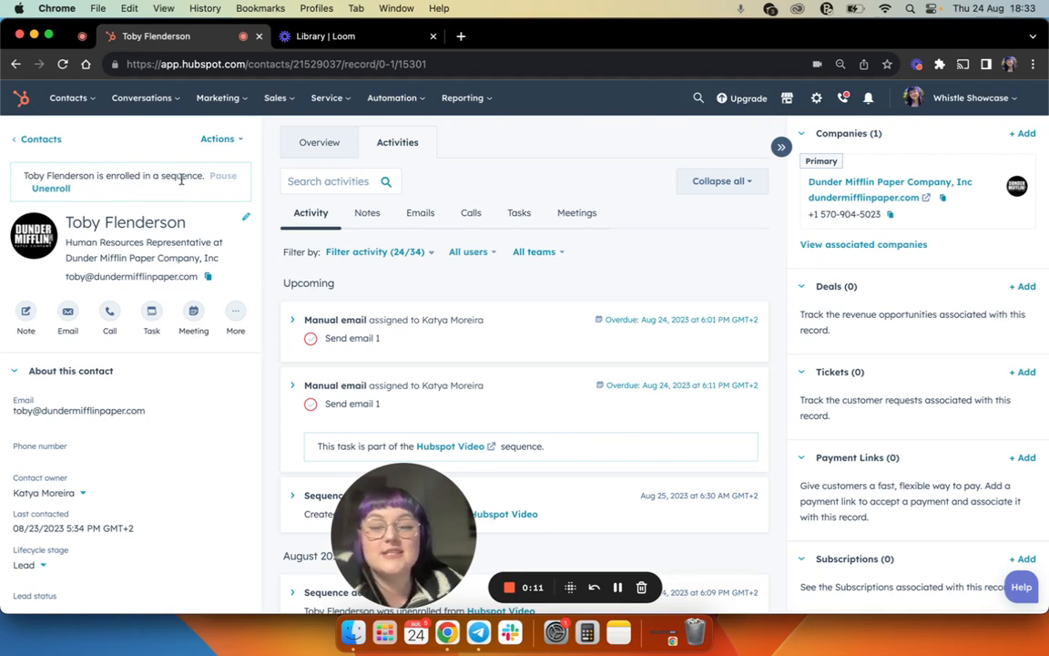
- Review the contact's job title, company and email, plus the fields under About this contact and SDR Lead Update
{"action": "mouse_move", "coordinate": [242, 179]}
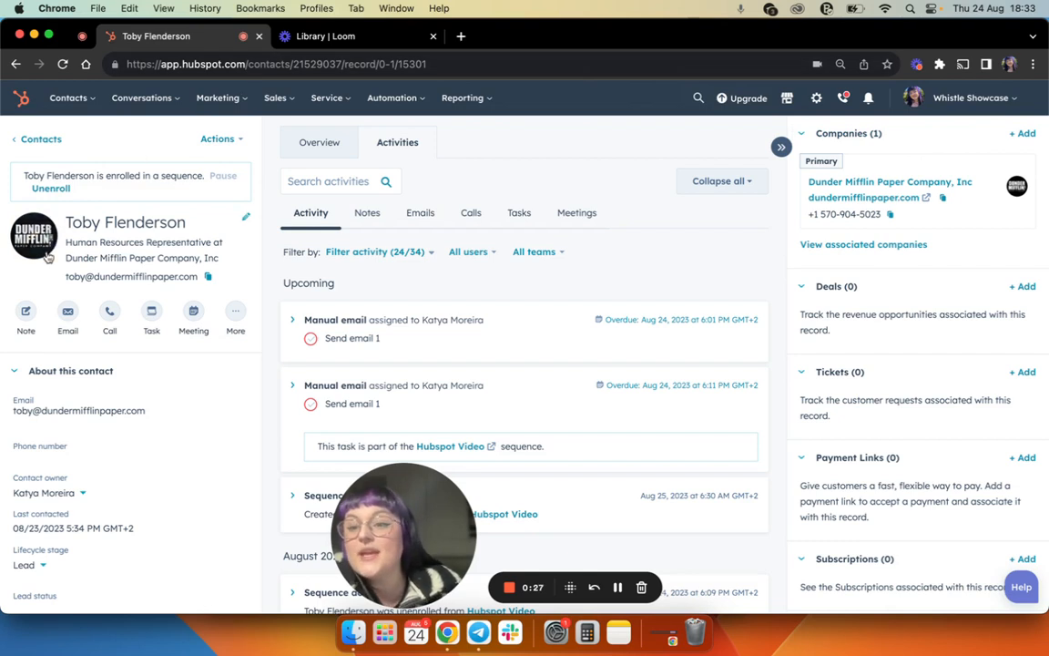
{"action": "left_click_drag", "start_coordinate": [66, 242], "coordinate": [209, 240]}
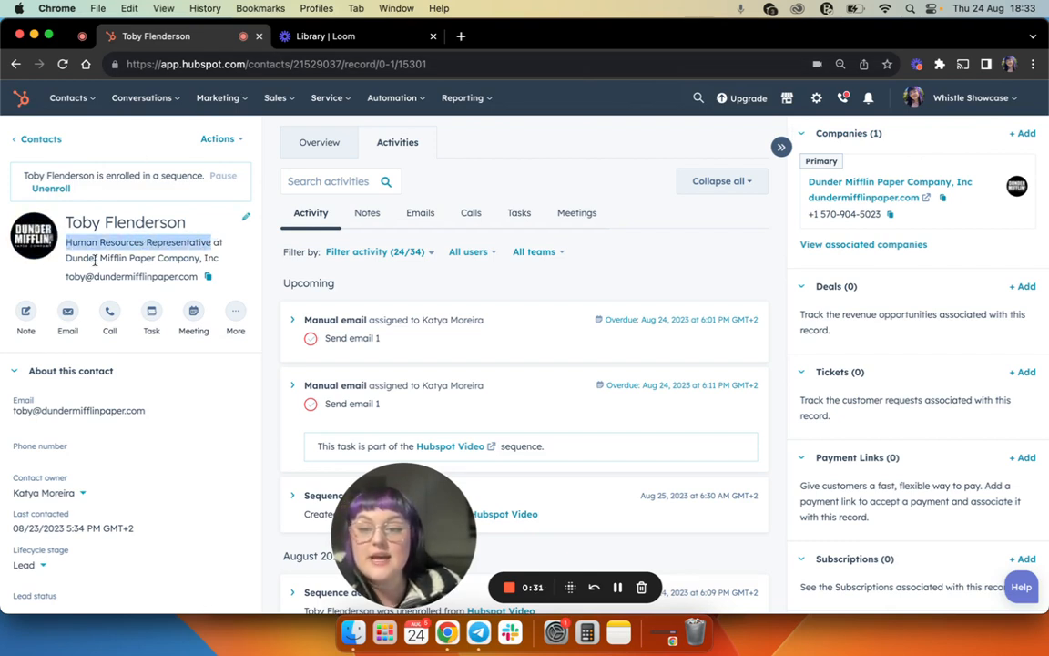
{"action": "left_click_drag", "start_coordinate": [70, 258], "coordinate": [170, 258]}
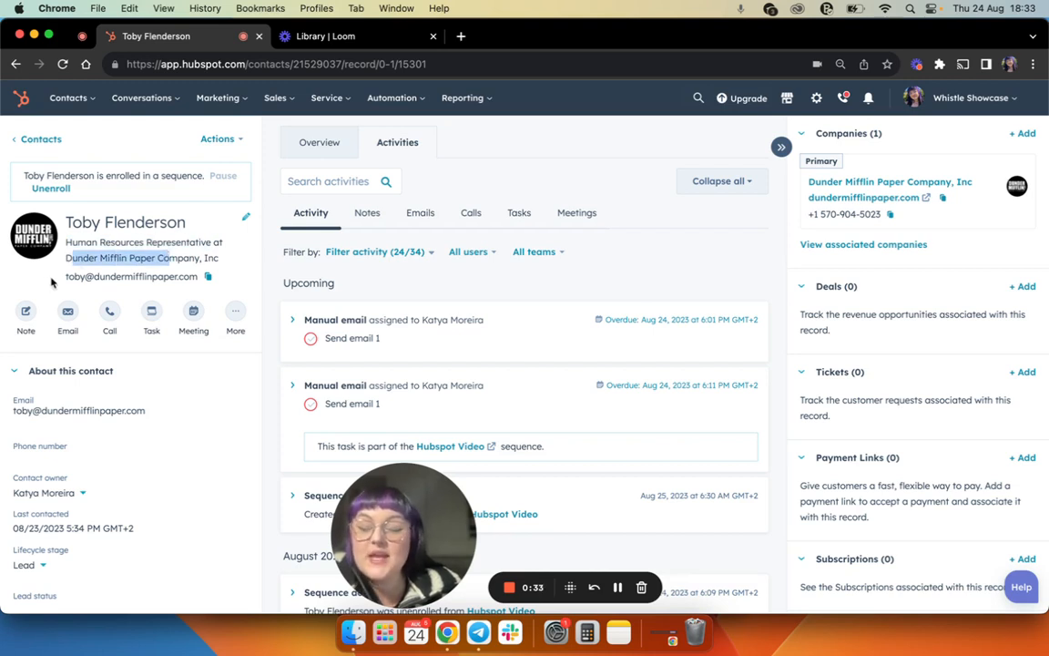
{"action": "left_click_drag", "start_coordinate": [56, 282], "coordinate": [190, 273]}
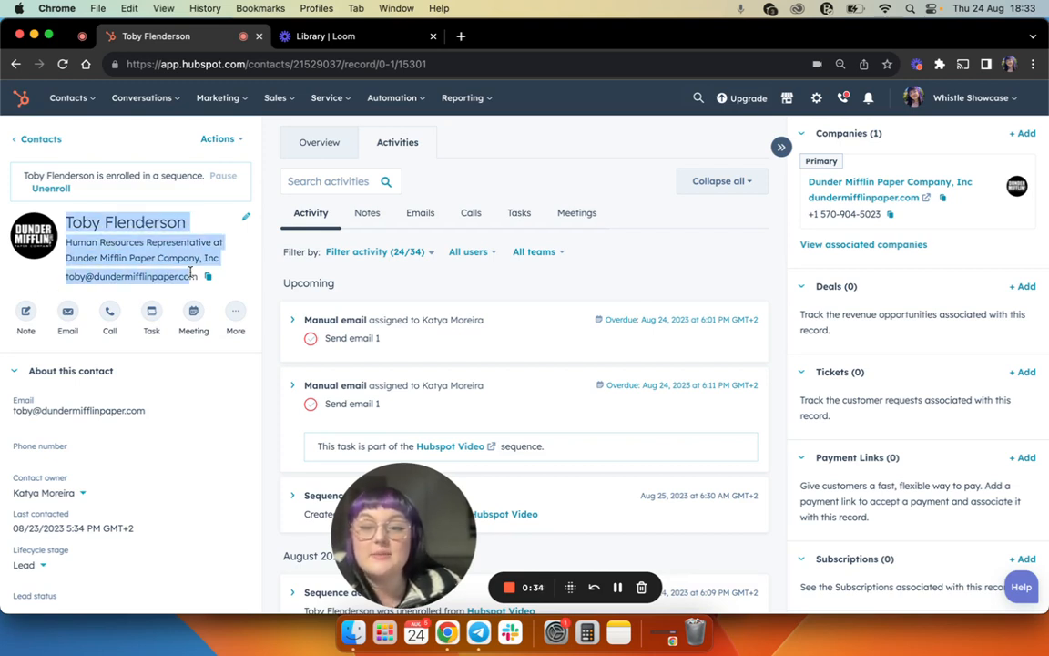
{"action": "left_click", "coordinate": [242, 264]}
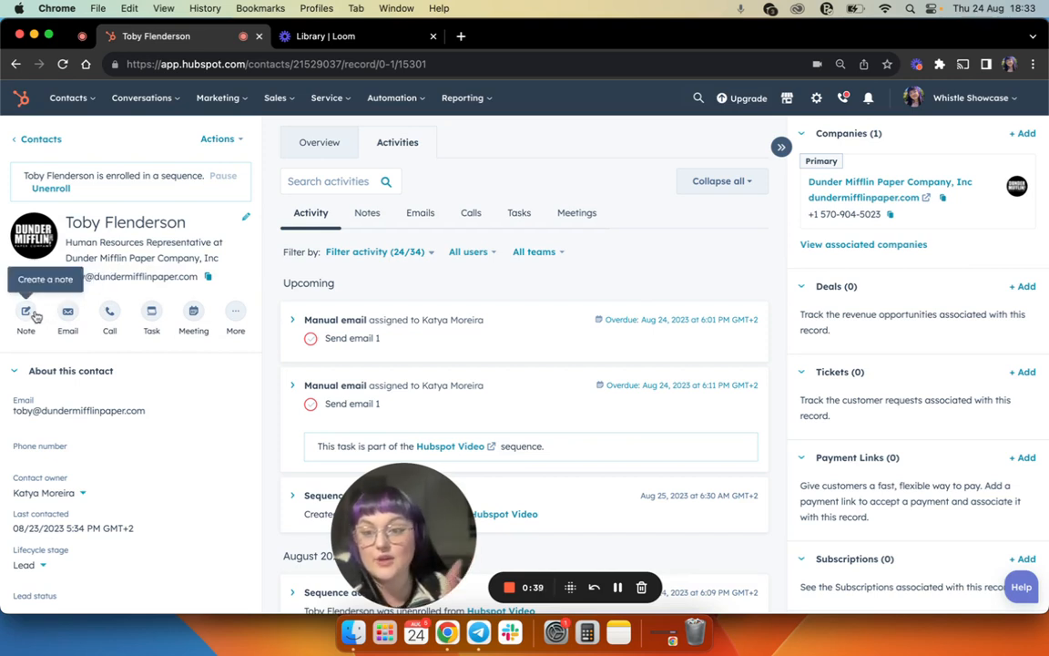
{"action": "scroll", "coordinate": [34, 316], "scroll_direction": "down", "scroll_amount": 3}
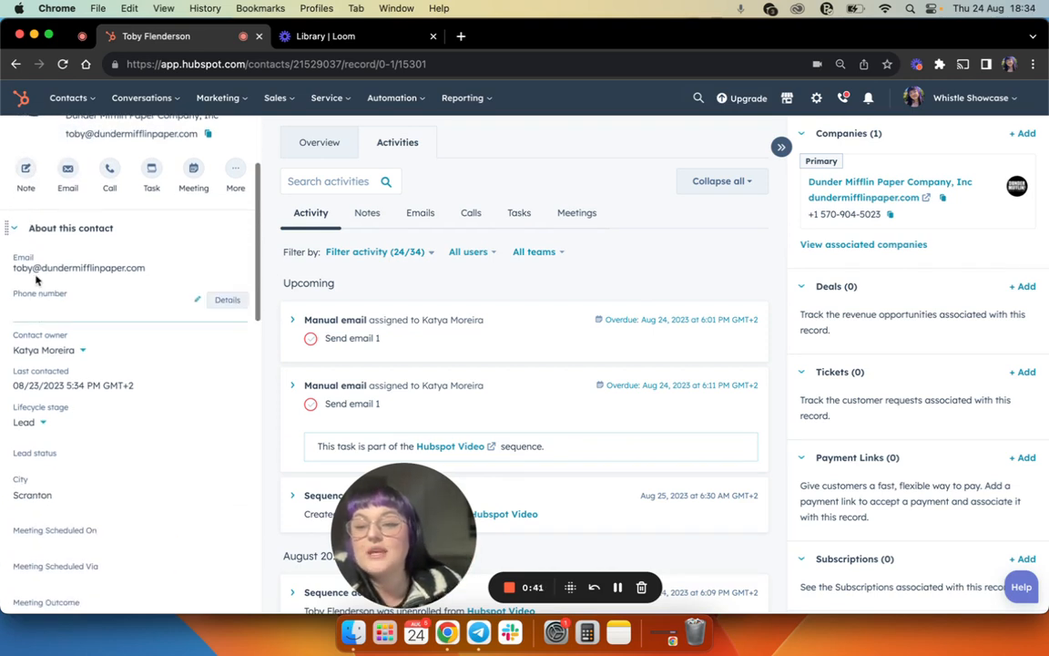
{"action": "scroll", "coordinate": [42, 335], "scroll_direction": "down", "scroll_amount": 7}
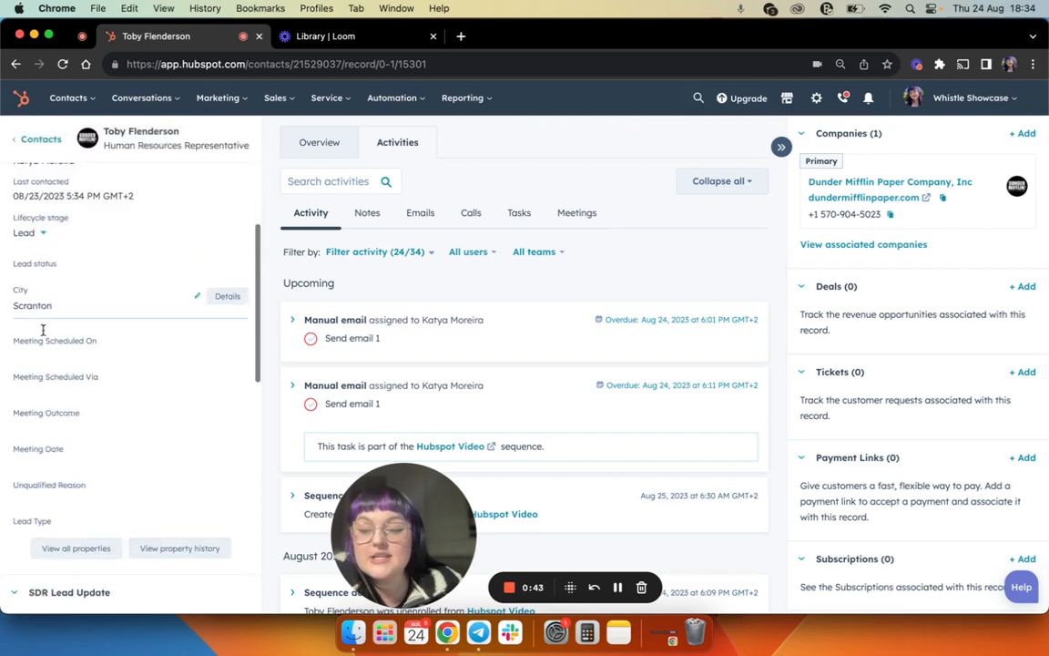
{"action": "scroll", "coordinate": [42, 335], "scroll_direction": "down", "scroll_amount": 5}
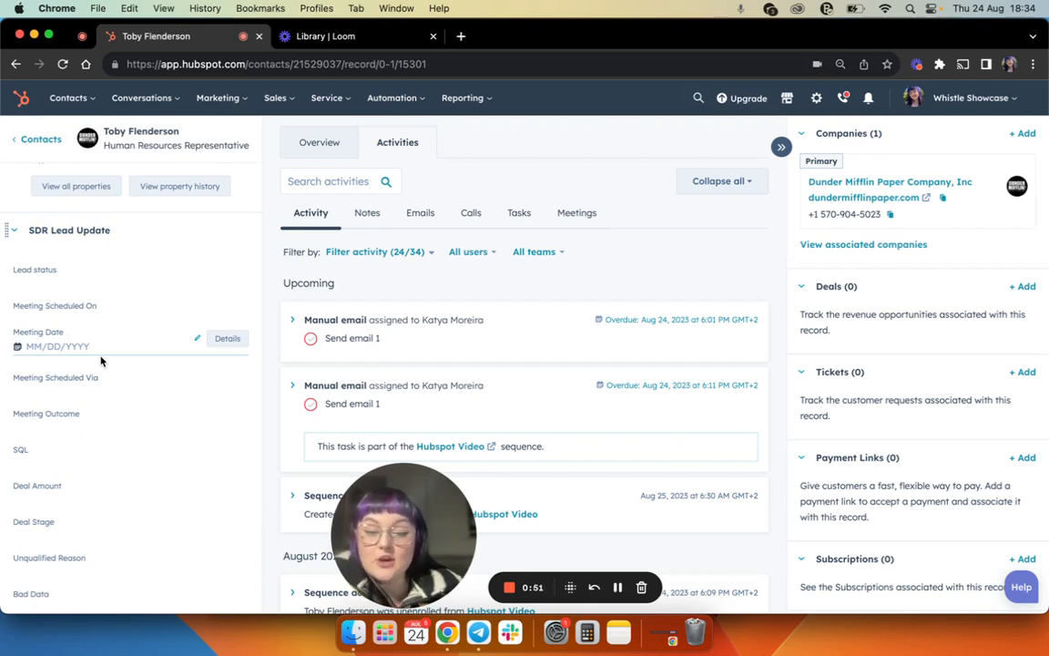
{"action": "scroll", "coordinate": [101, 361], "scroll_direction": "up", "scroll_amount": 10}
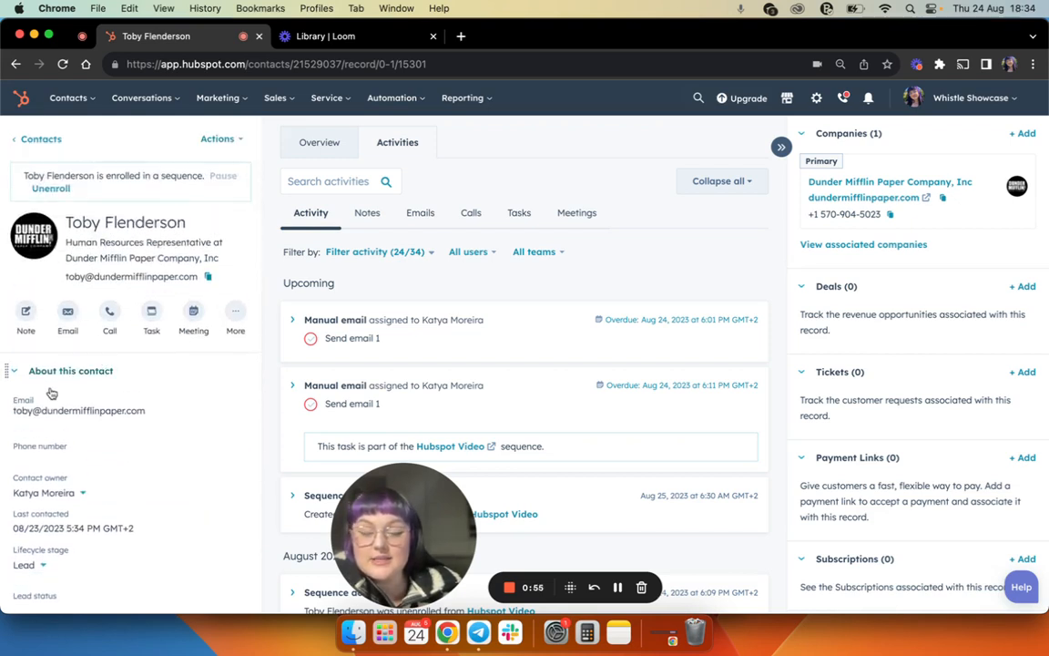
- Look through the lead status options in the SDR Lead Update section and set Lead status to Attempted to contact
{"action": "scroll", "coordinate": [52, 387], "scroll_direction": "down", "scroll_amount": 5}
{"action": "scroll", "coordinate": [50, 391], "scroll_direction": "down", "scroll_amount": 5}
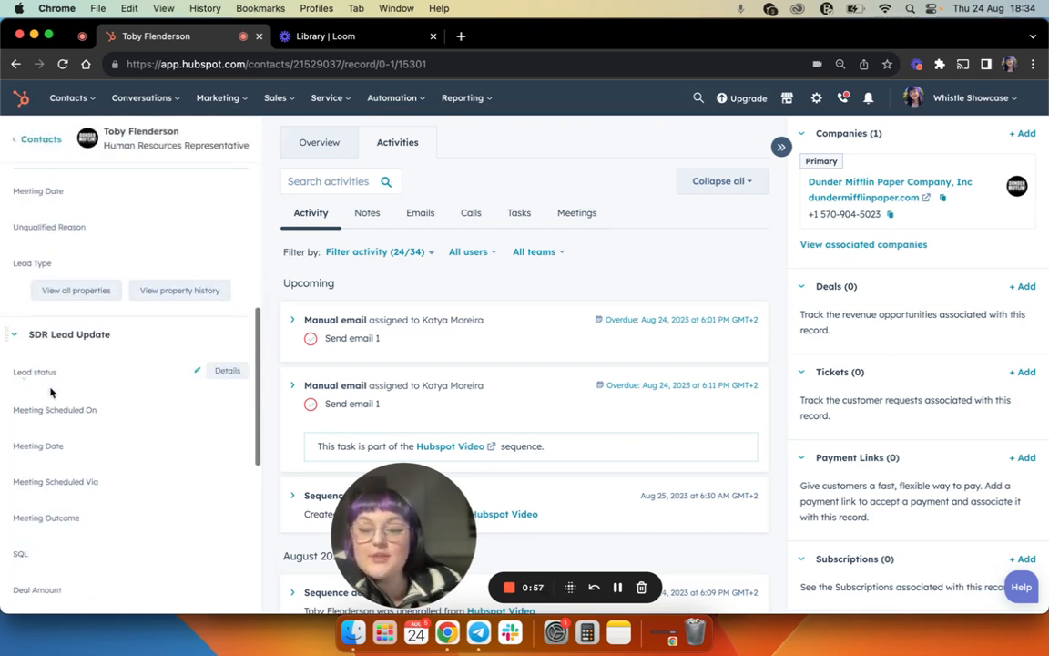
{"action": "scroll", "coordinate": [50, 391], "scroll_direction": "down", "scroll_amount": 2}
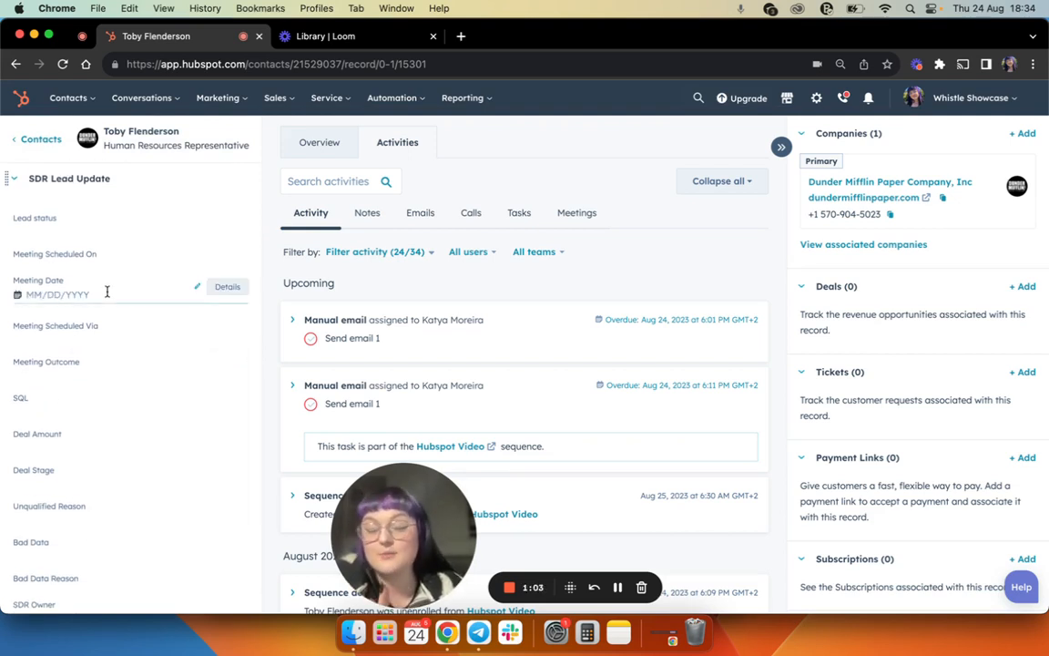
{"action": "left_click", "coordinate": [28, 226]}
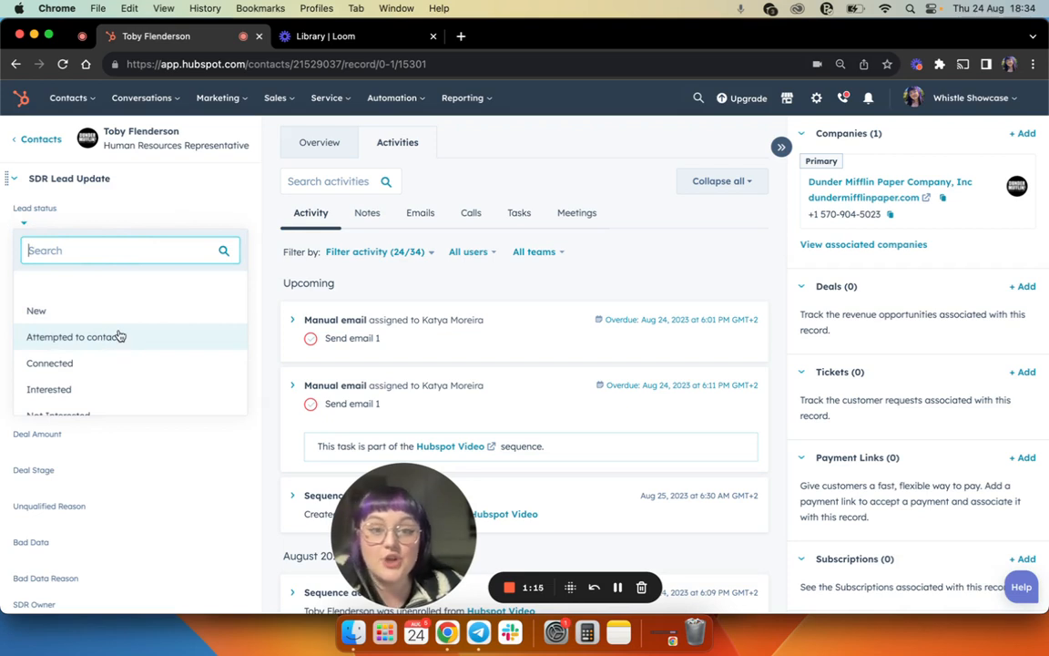
{"action": "scroll", "coordinate": [119, 336], "scroll_direction": "down", "scroll_amount": 1}
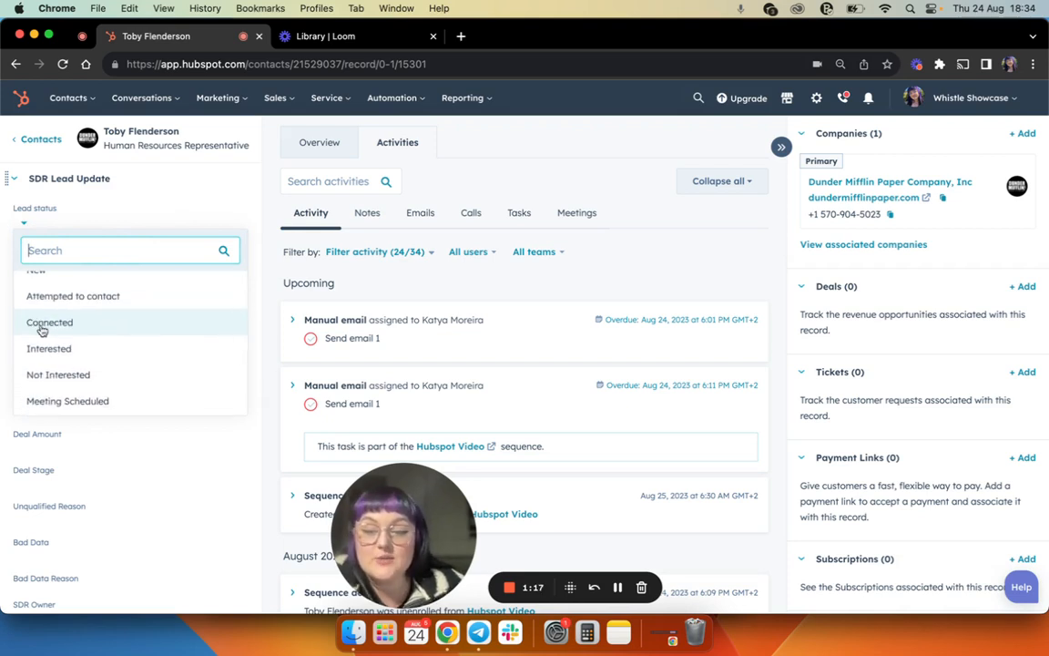
{"action": "scroll", "coordinate": [96, 321], "scroll_direction": "down", "scroll_amount": 1}
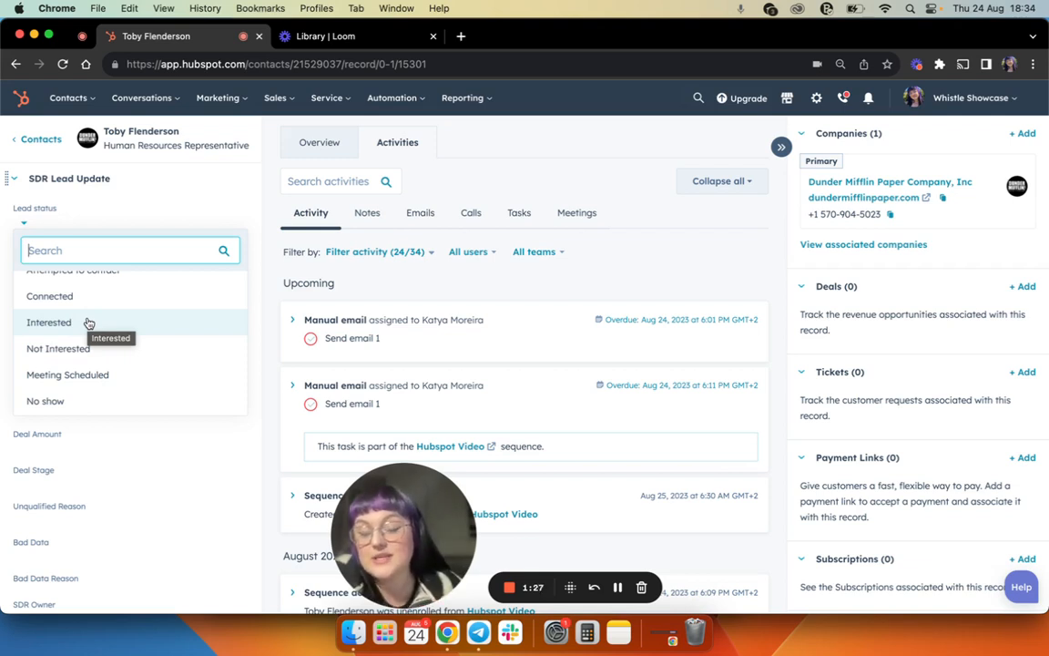
{"action": "scroll", "coordinate": [87, 323], "scroll_direction": "down", "scroll_amount": 1}
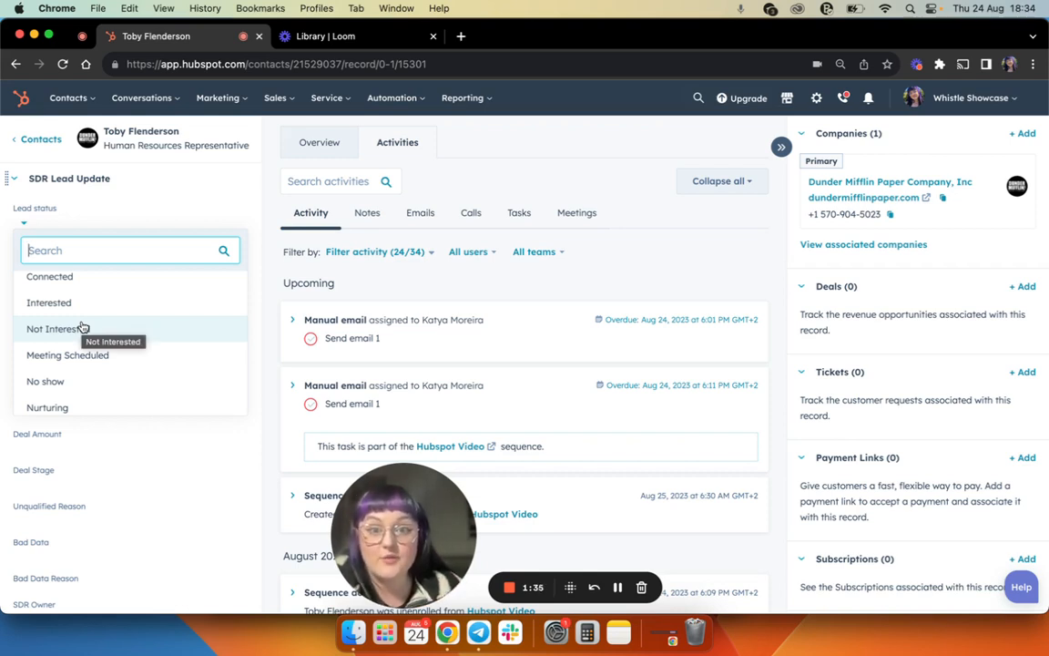
{"action": "scroll", "coordinate": [82, 326], "scroll_direction": "down", "scroll_amount": 2}
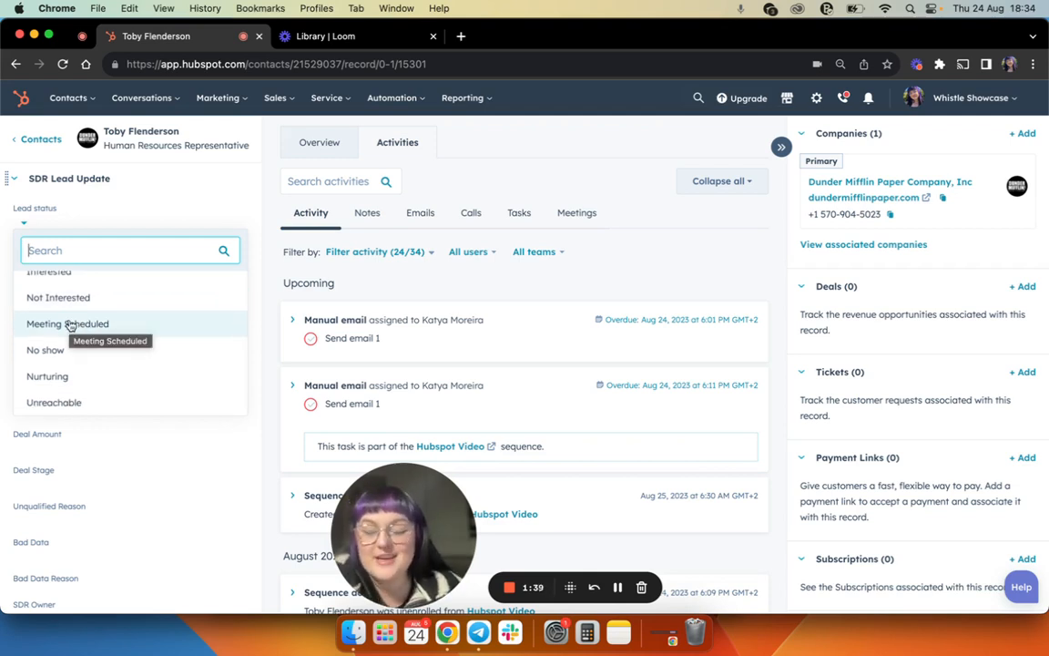
{"action": "scroll", "coordinate": [70, 324], "scroll_direction": "down", "scroll_amount": 1}
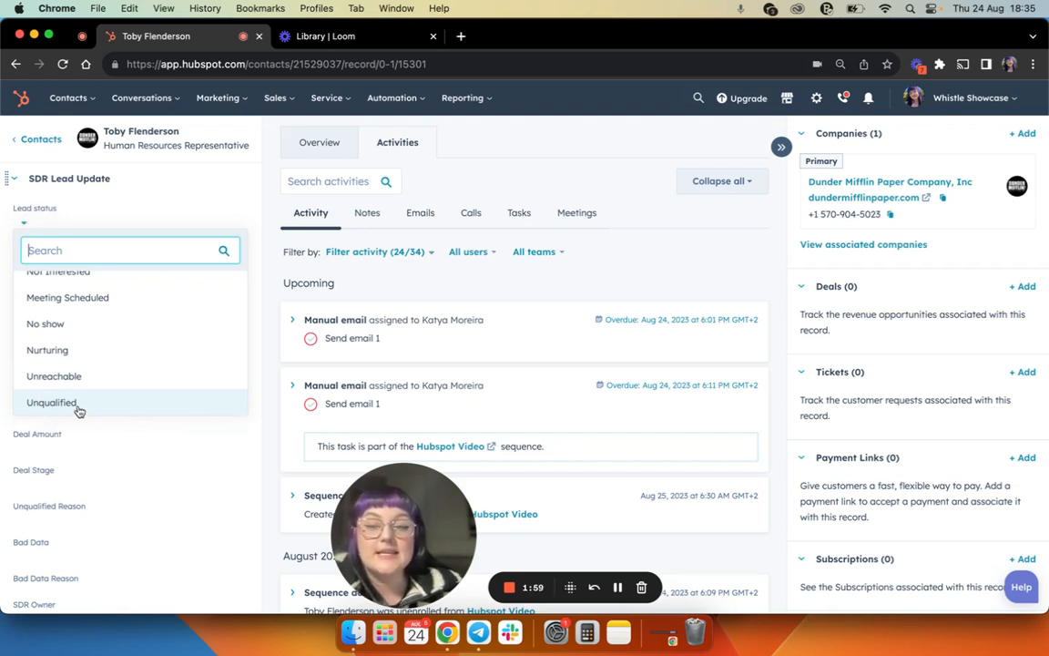
{"action": "scroll", "coordinate": [101, 383], "scroll_direction": "up", "scroll_amount": 5}
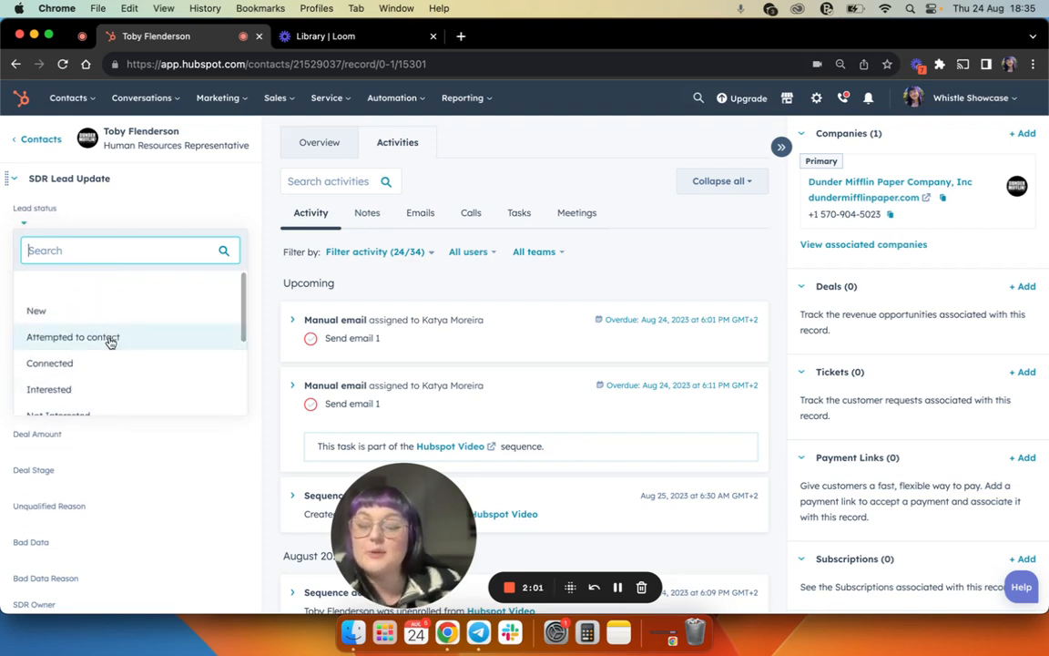
{"action": "left_click", "coordinate": [108, 338]}
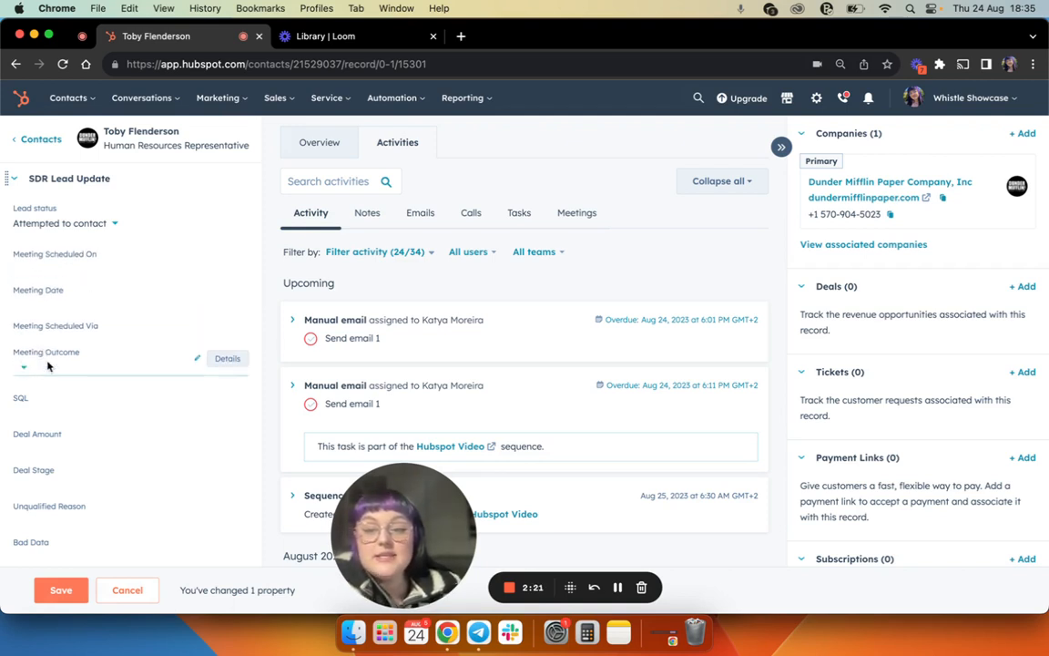
- Set Meeting Scheduled On to 08/24/2023 and Meeting Date to 08/29/2023 in the SDR Lead Update section
{"action": "left_click", "coordinate": [33, 257]}
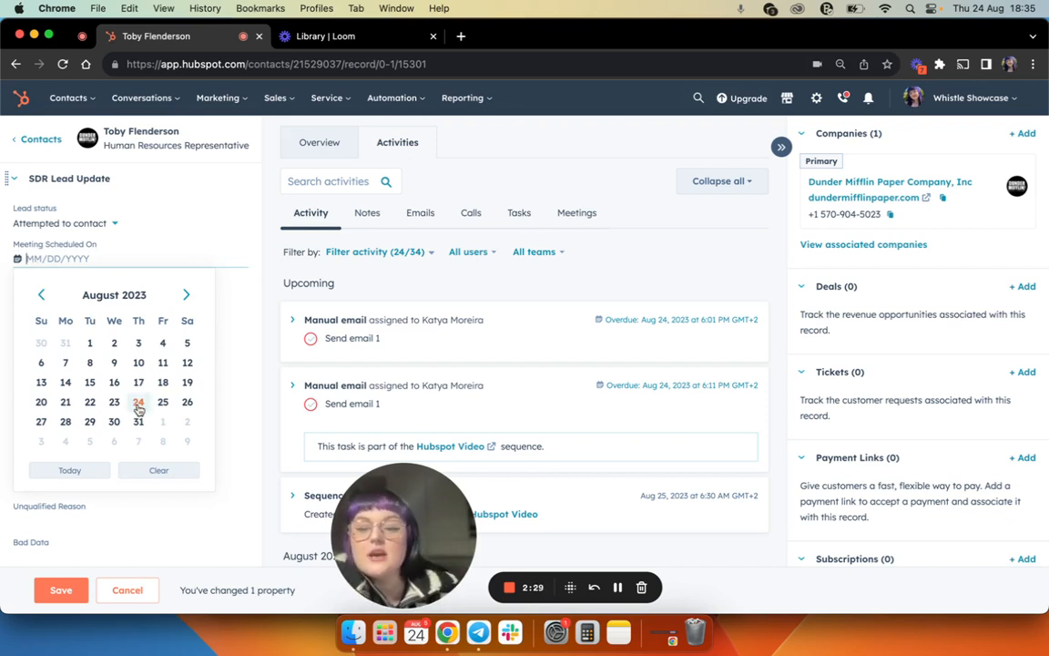
{"action": "left_click", "coordinate": [137, 403]}
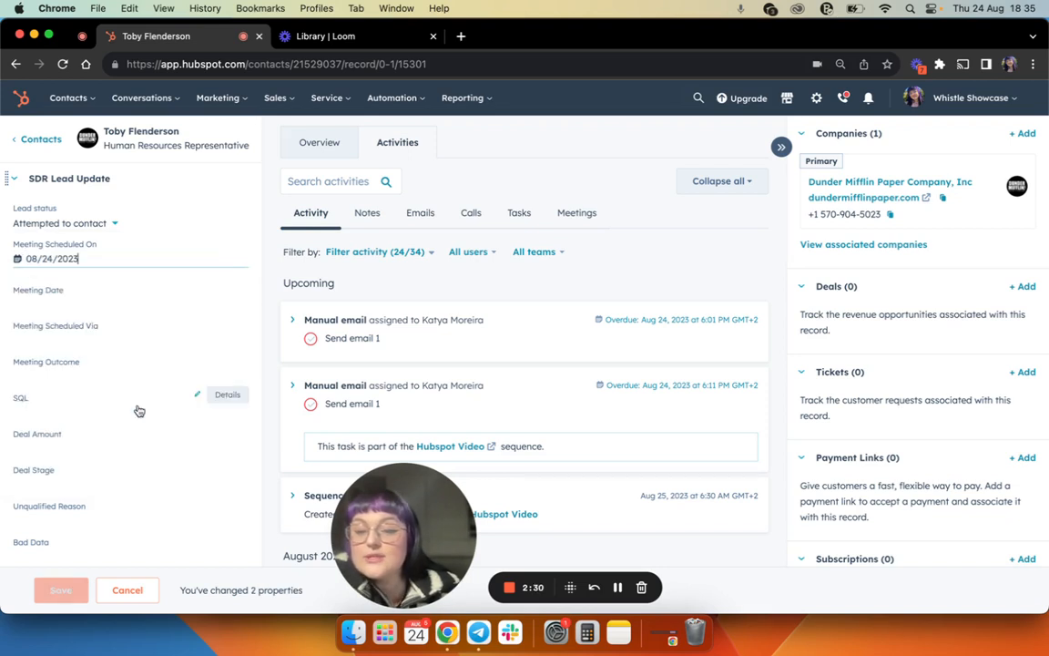
{"action": "left_click", "coordinate": [64, 296]}
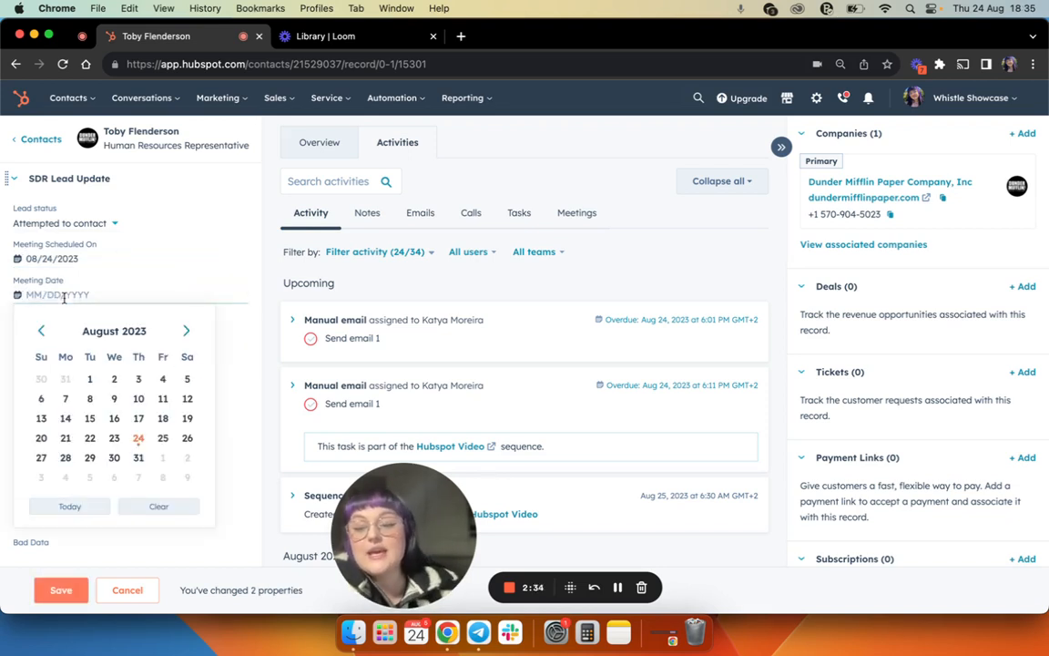
{"action": "left_click", "coordinate": [89, 458]}
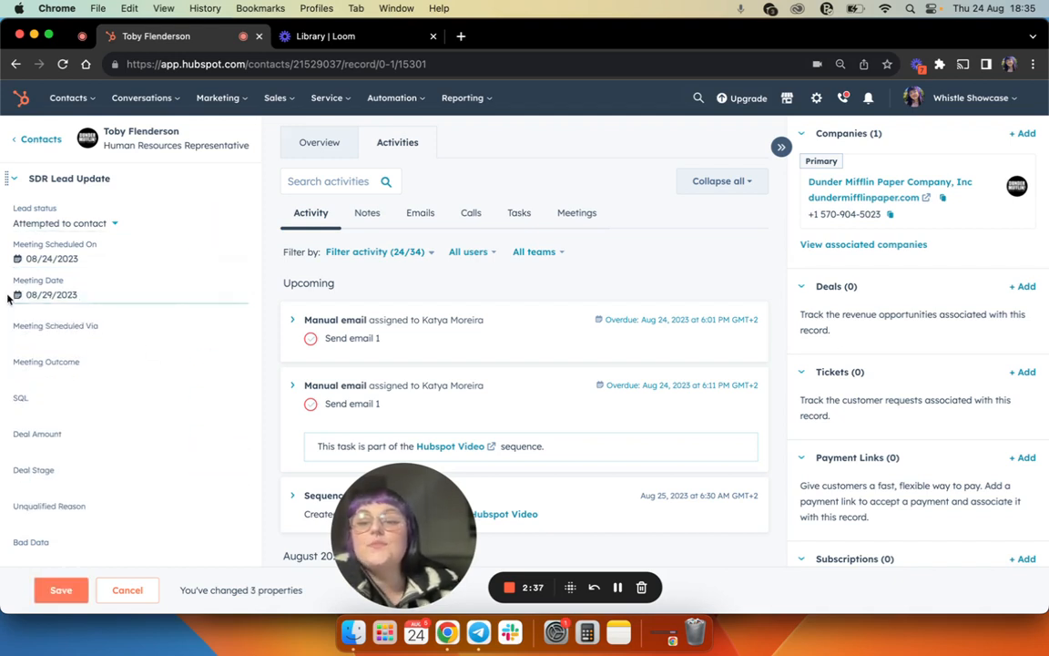
- Look through the Meeting Scheduled Via options and set the field to Phone
{"action": "left_click", "coordinate": [88, 335]}
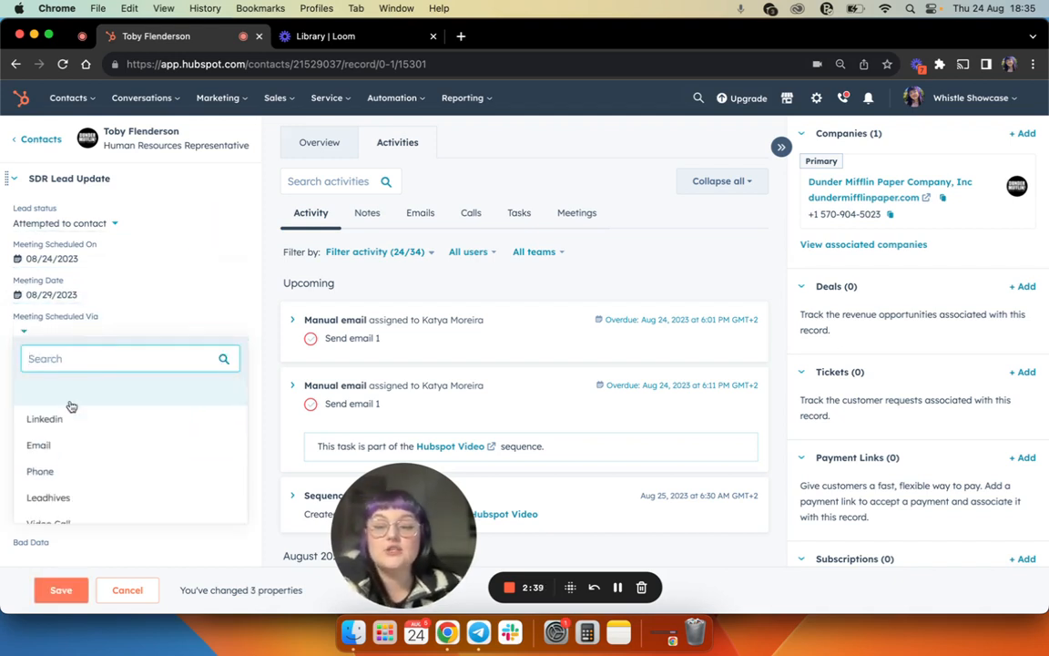
{"action": "scroll", "coordinate": [71, 417], "scroll_direction": "down", "scroll_amount": 1}
{"action": "scroll", "coordinate": [71, 417], "scroll_direction": "up", "scroll_amount": 2}
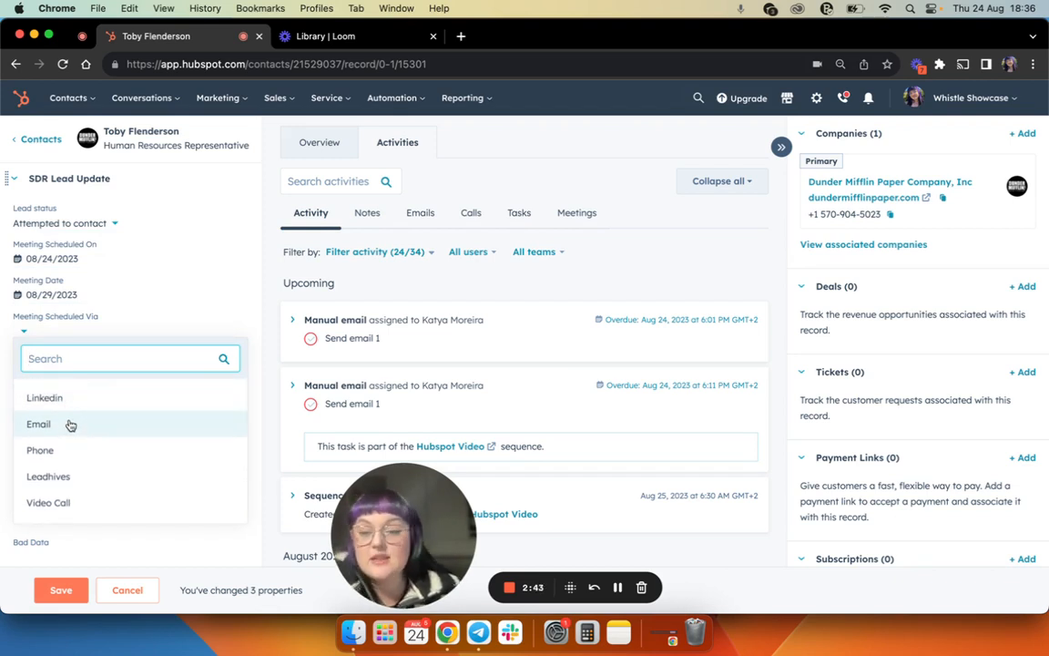
{"action": "scroll", "coordinate": [71, 425], "scroll_direction": "down", "scroll_amount": 1}
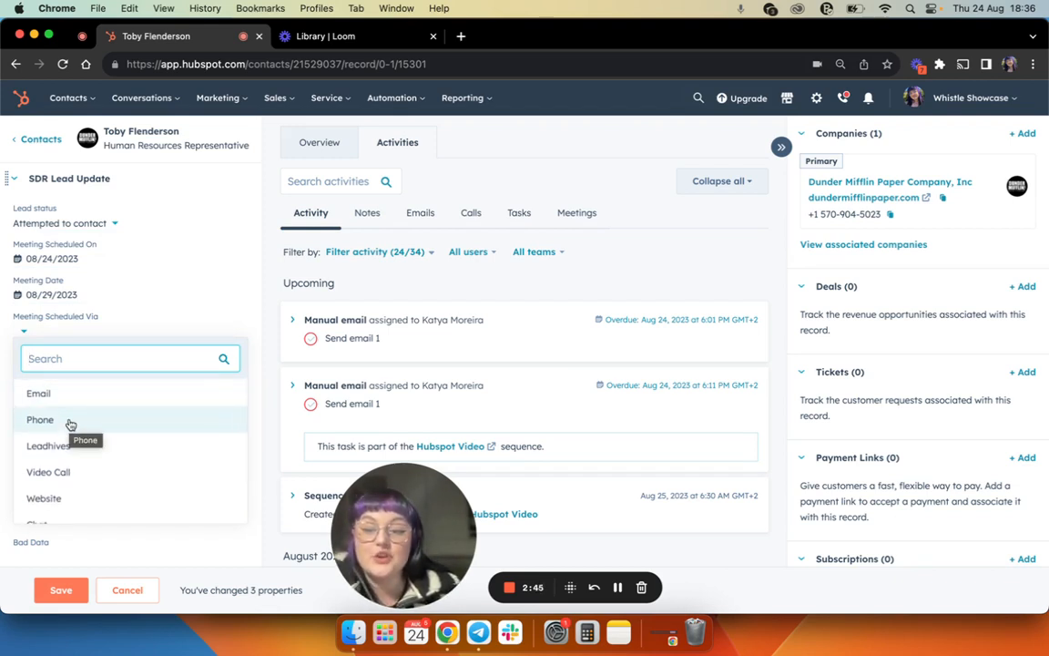
{"action": "scroll", "coordinate": [62, 428], "scroll_direction": "down", "scroll_amount": 1}
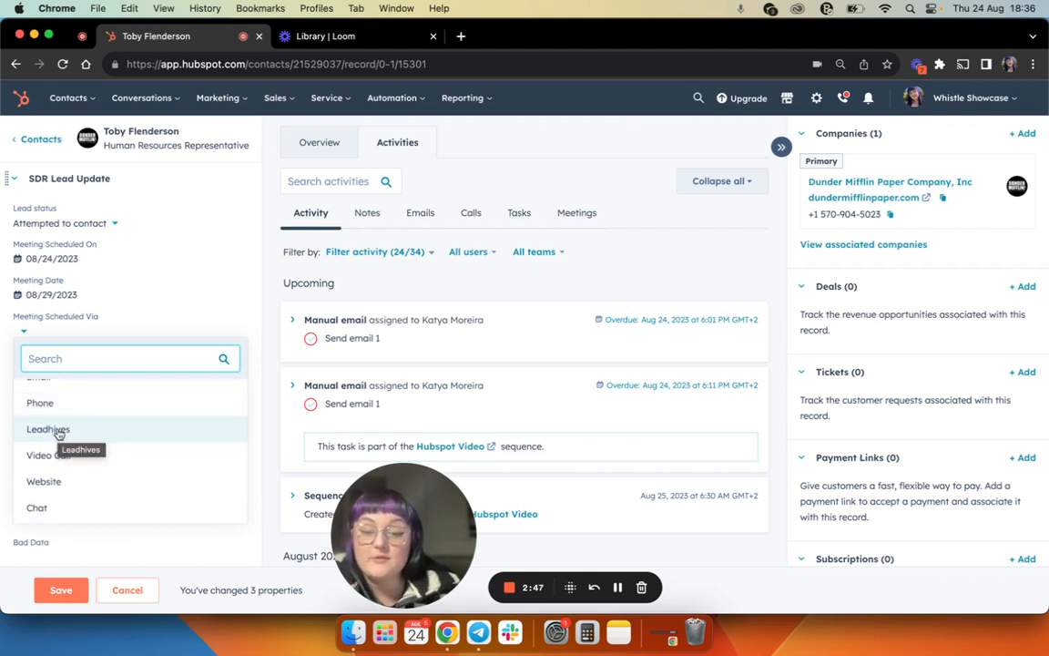
{"action": "scroll", "coordinate": [58, 433], "scroll_direction": "down", "scroll_amount": 2}
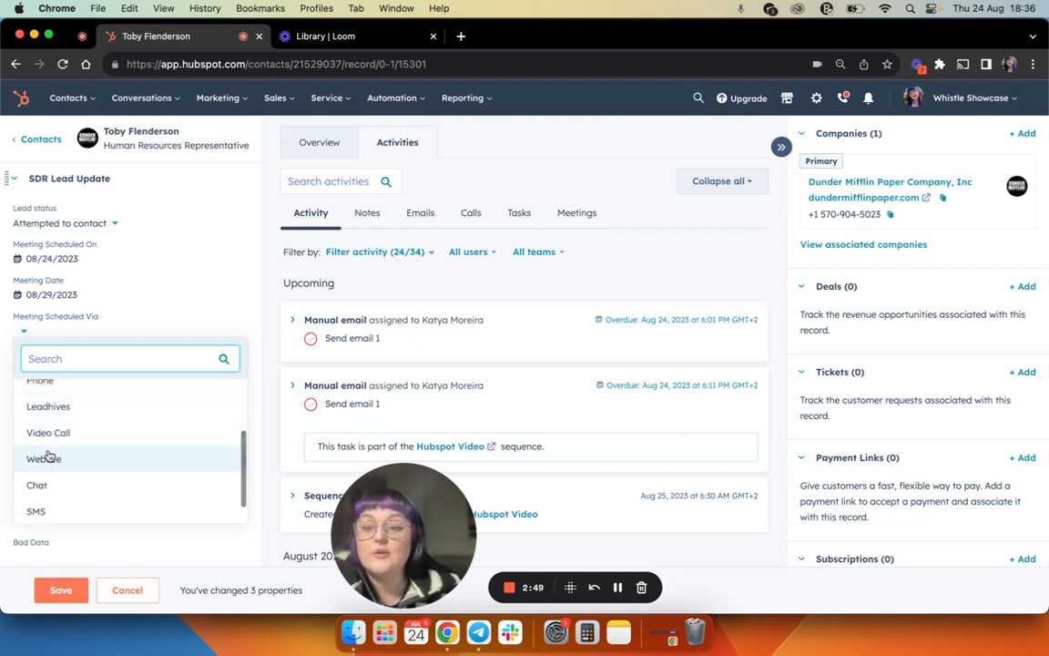
{"action": "scroll", "coordinate": [52, 473], "scroll_direction": "down", "scroll_amount": 2}
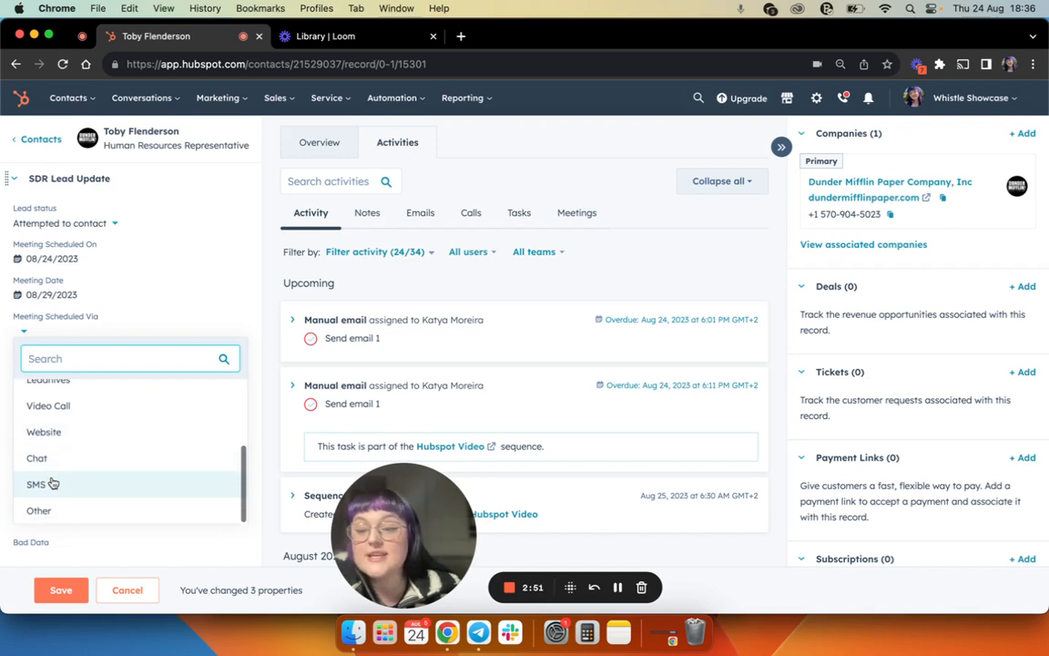
{"action": "scroll", "coordinate": [52, 505], "scroll_direction": "up", "scroll_amount": 3}
{"action": "scroll", "coordinate": [59, 469], "scroll_direction": "up", "scroll_amount": 1}
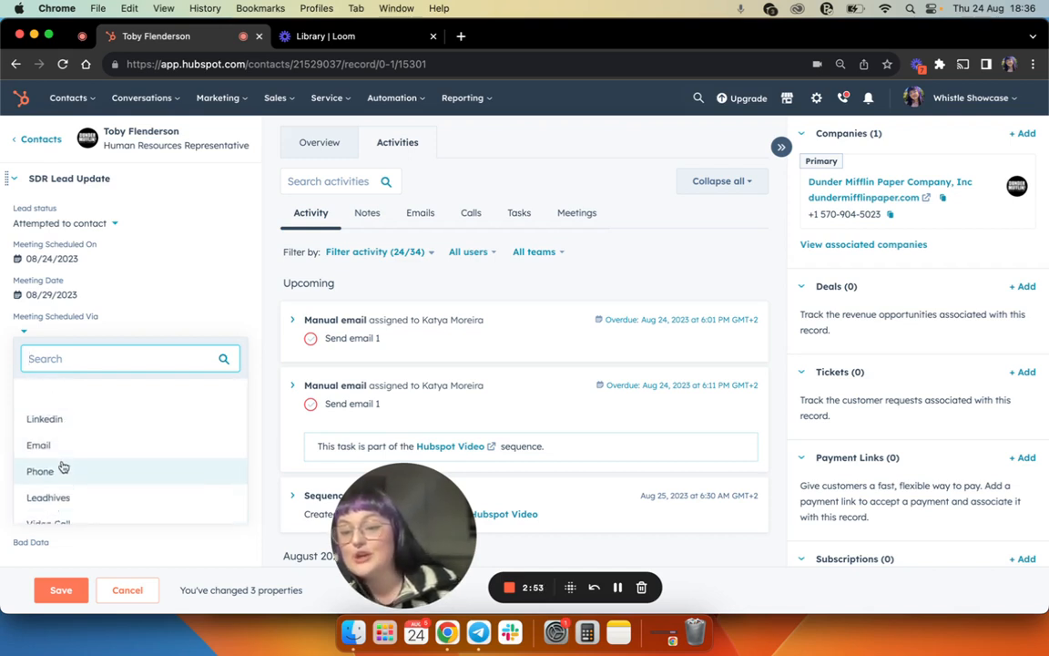
{"action": "left_click", "coordinate": [63, 468]}
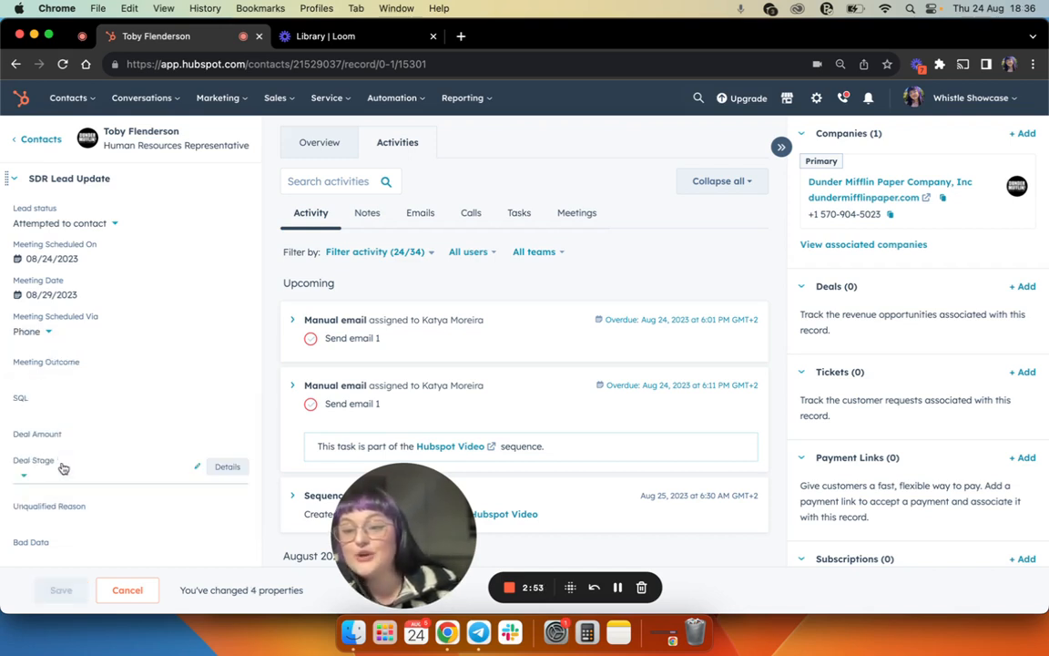
- Look through the Meeting Outcome options in the SDR Lead Update section and set the field to Scheduled
{"action": "left_click", "coordinate": [47, 368]}
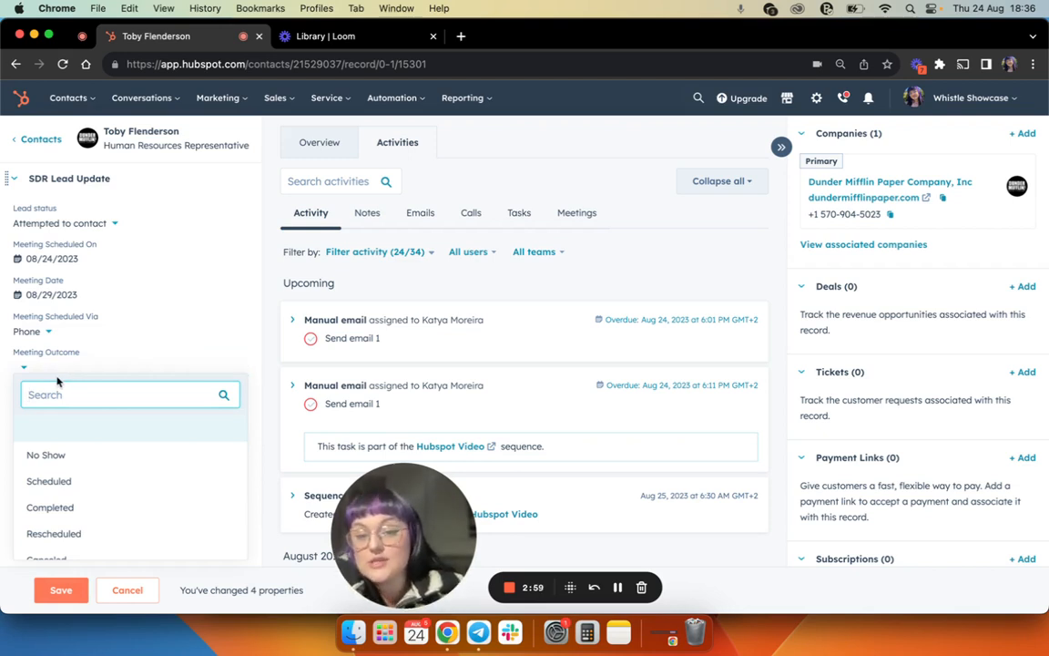
{"action": "scroll", "coordinate": [47, 466], "scroll_direction": "down", "scroll_amount": 2}
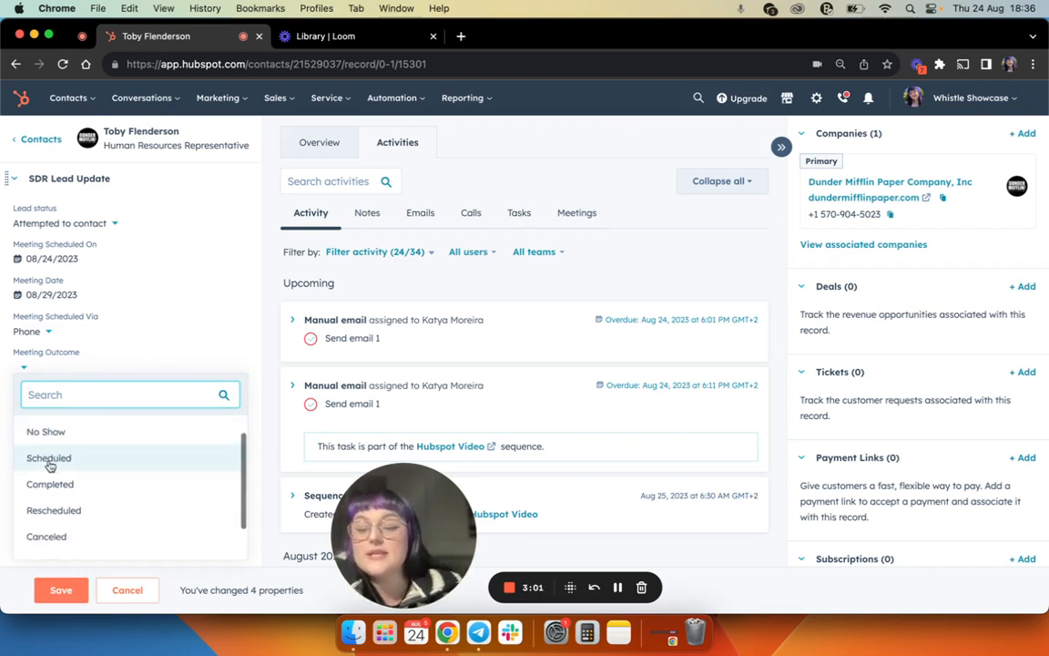
{"action": "scroll", "coordinate": [50, 466], "scroll_direction": "up", "scroll_amount": 2}
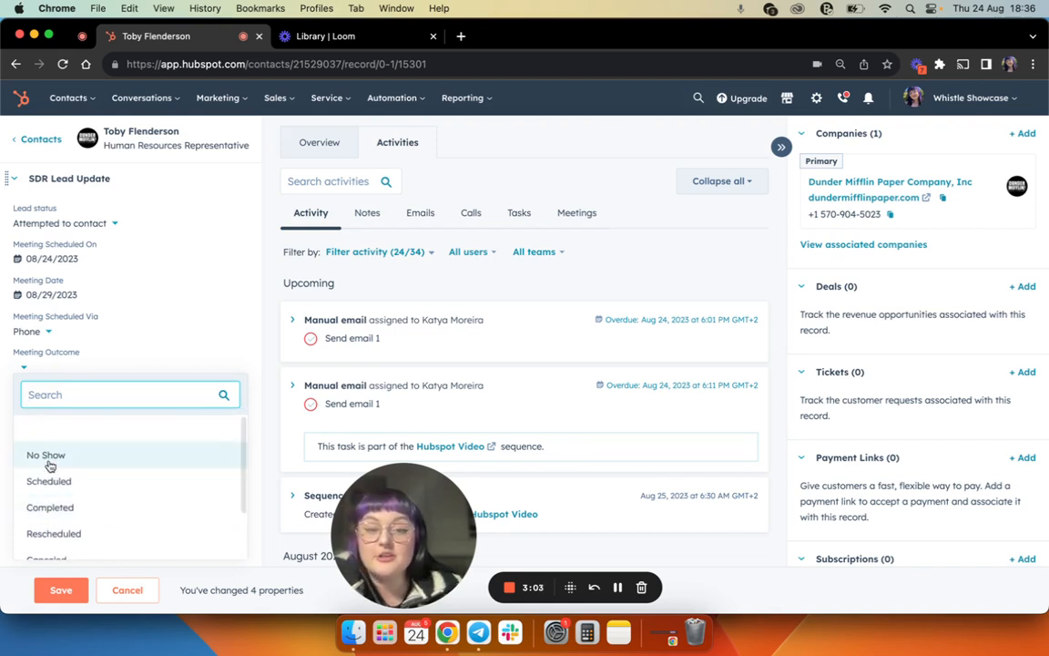
{"action": "scroll", "coordinate": [50, 465], "scroll_direction": "down", "scroll_amount": 1}
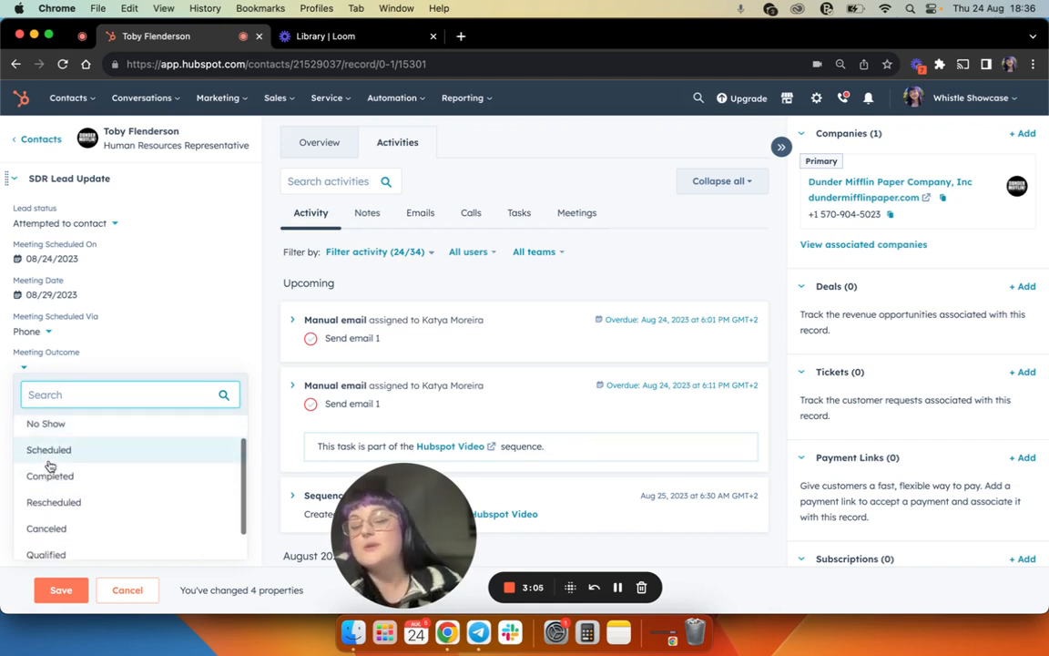
{"action": "scroll", "coordinate": [51, 463], "scroll_direction": "up", "scroll_amount": 1}
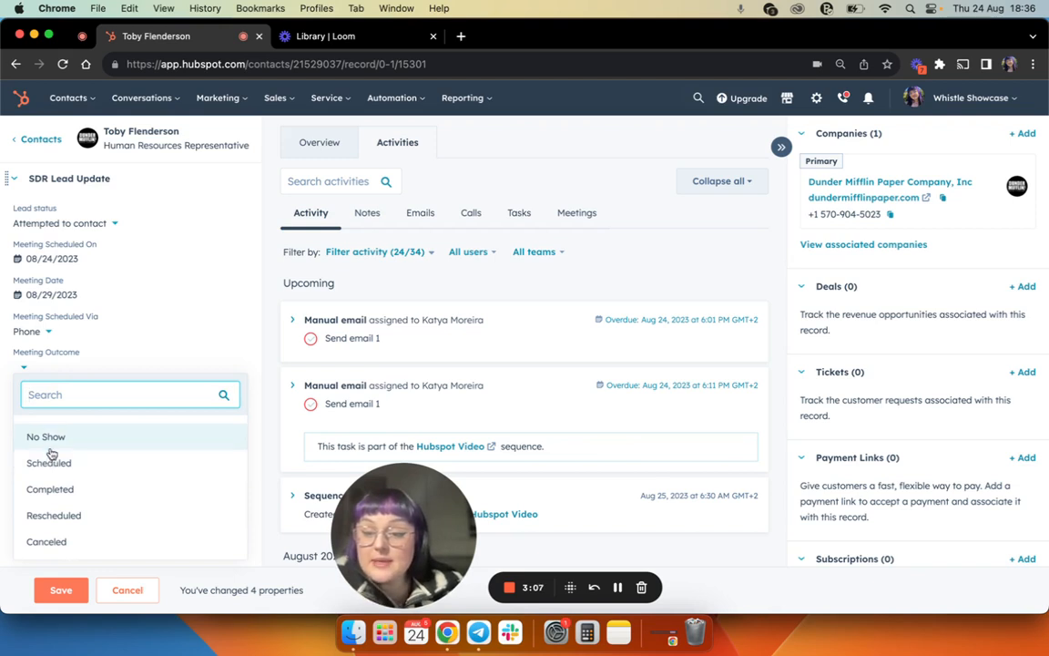
{"action": "scroll", "coordinate": [52, 449], "scroll_direction": "down", "scroll_amount": 1}
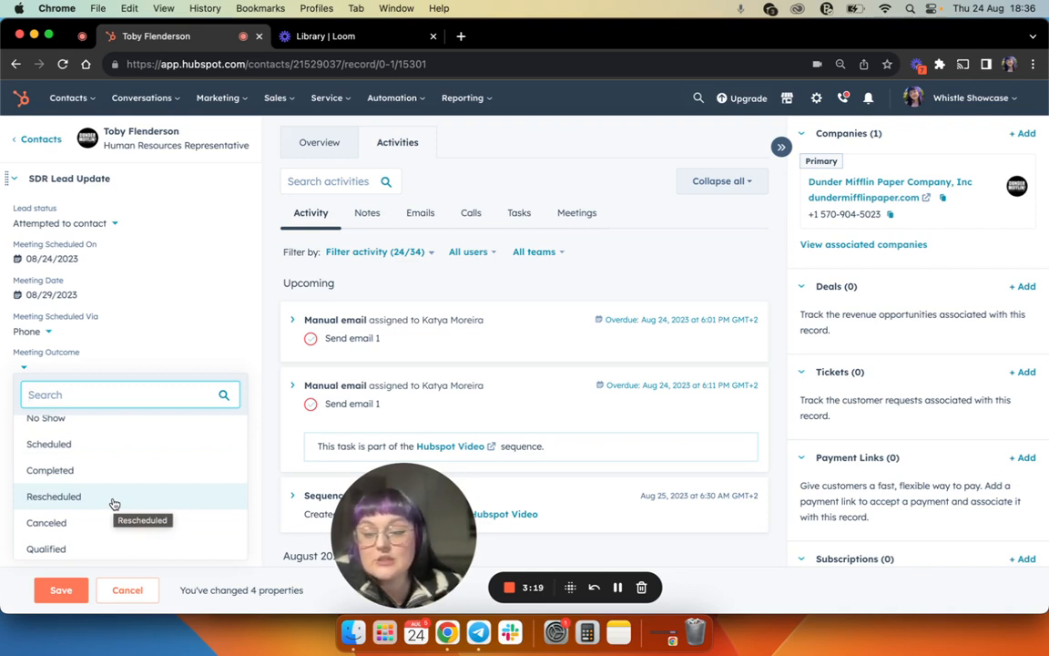
{"action": "scroll", "coordinate": [112, 503], "scroll_direction": "down", "scroll_amount": 2}
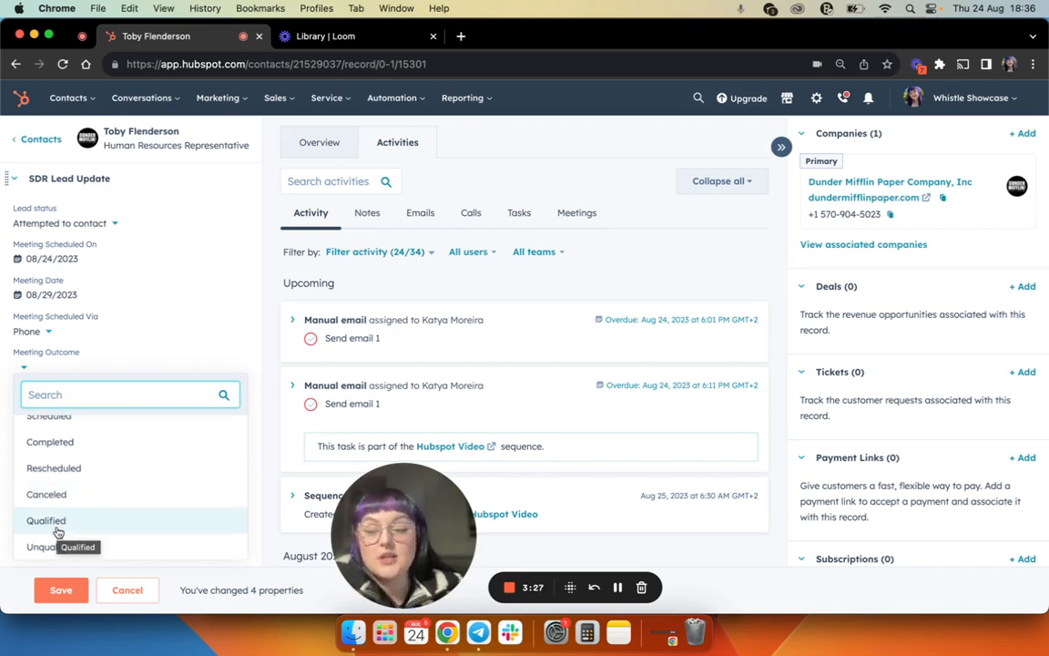
{"action": "left_click", "coordinate": [102, 422]}
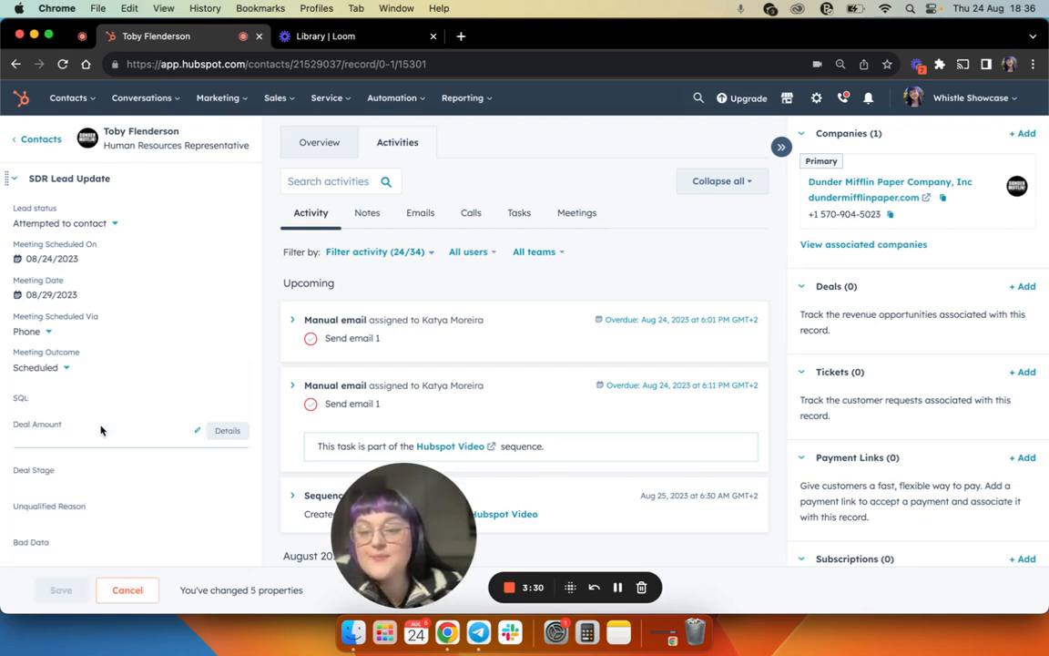
- Check the SQL options and look over the deal and bad data fields below them in the SDR Lead Update section
{"action": "left_click", "coordinate": [27, 403]}
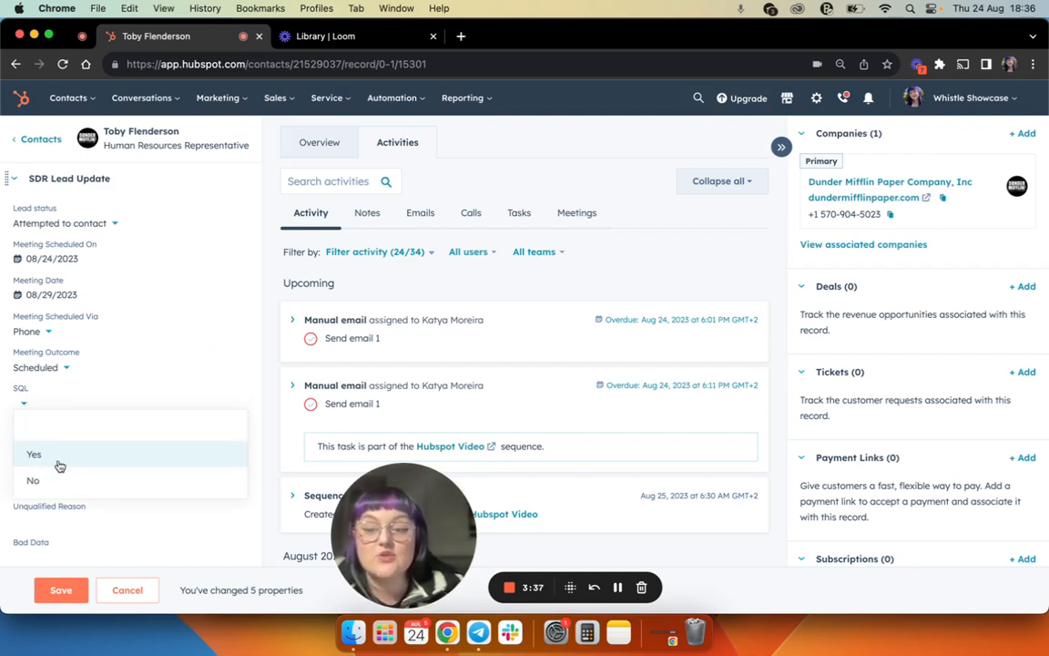
{"action": "left_click", "coordinate": [46, 404]}
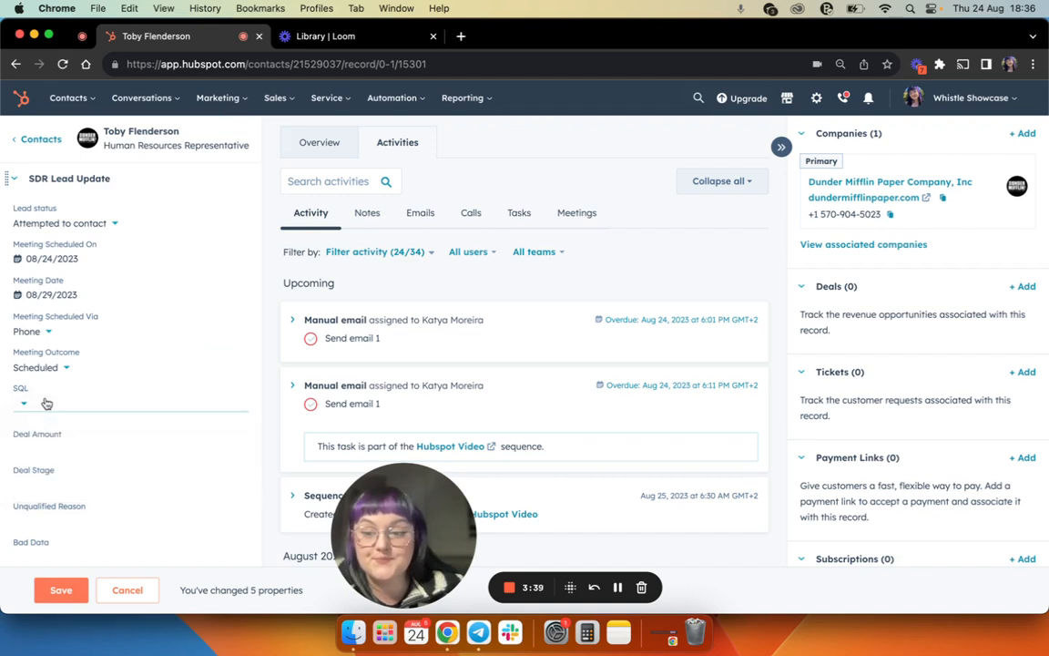
{"action": "scroll", "coordinate": [54, 405], "scroll_direction": "down", "scroll_amount": 3}
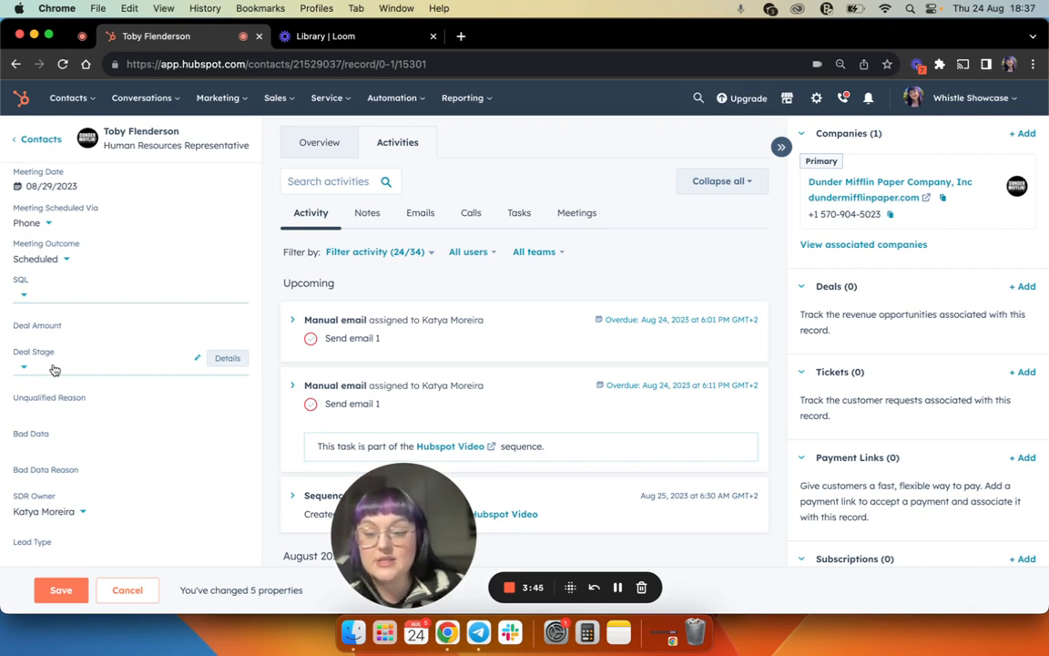
{"action": "scroll", "coordinate": [52, 406], "scroll_direction": "up", "scroll_amount": 3}
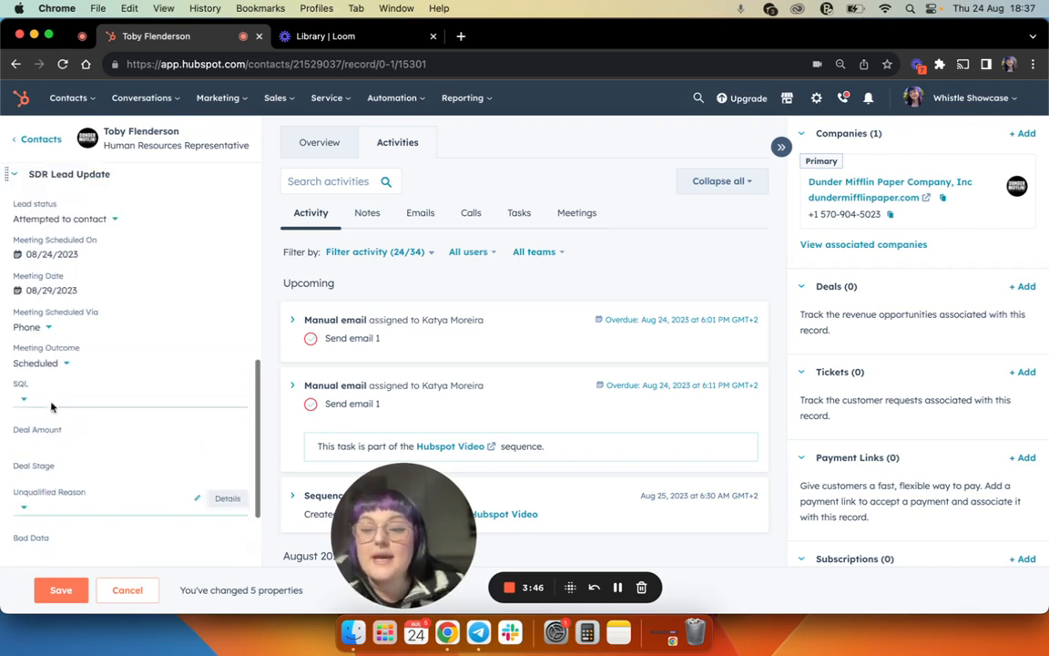
- Look through the lead status options in the SDR Lead Update section and choose Unqualified
{"action": "scroll", "coordinate": [51, 407], "scroll_direction": "up", "scroll_amount": 2}
{"action": "left_click", "coordinate": [58, 278]}
{"action": "scroll", "coordinate": [93, 391], "scroll_direction": "down", "scroll_amount": 1}
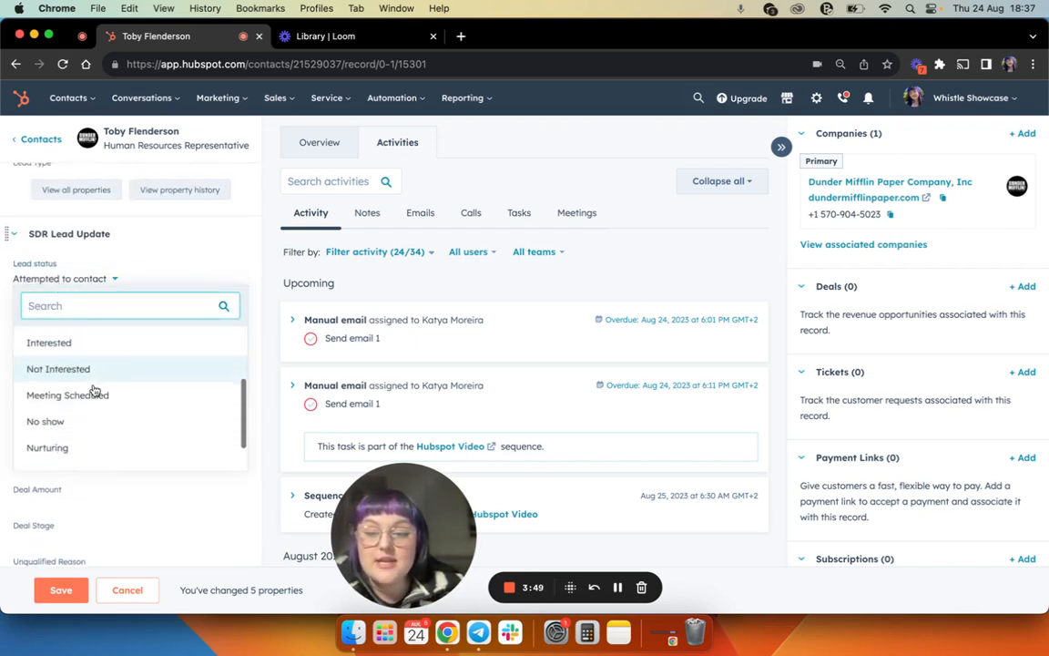
{"action": "scroll", "coordinate": [94, 390], "scroll_direction": "down", "scroll_amount": 2}
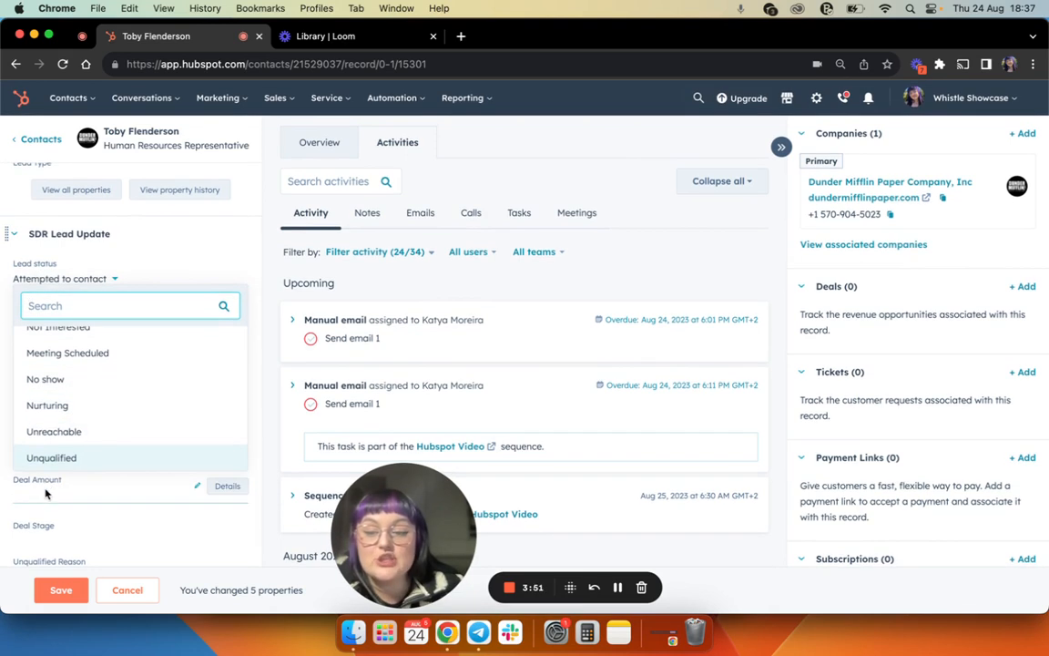
{"action": "left_click", "coordinate": [60, 460]}
- Review the choices offered for Unqualified Reason, leaving the field blank
{"action": "scroll", "coordinate": [54, 446], "scroll_direction": "down", "scroll_amount": 3}
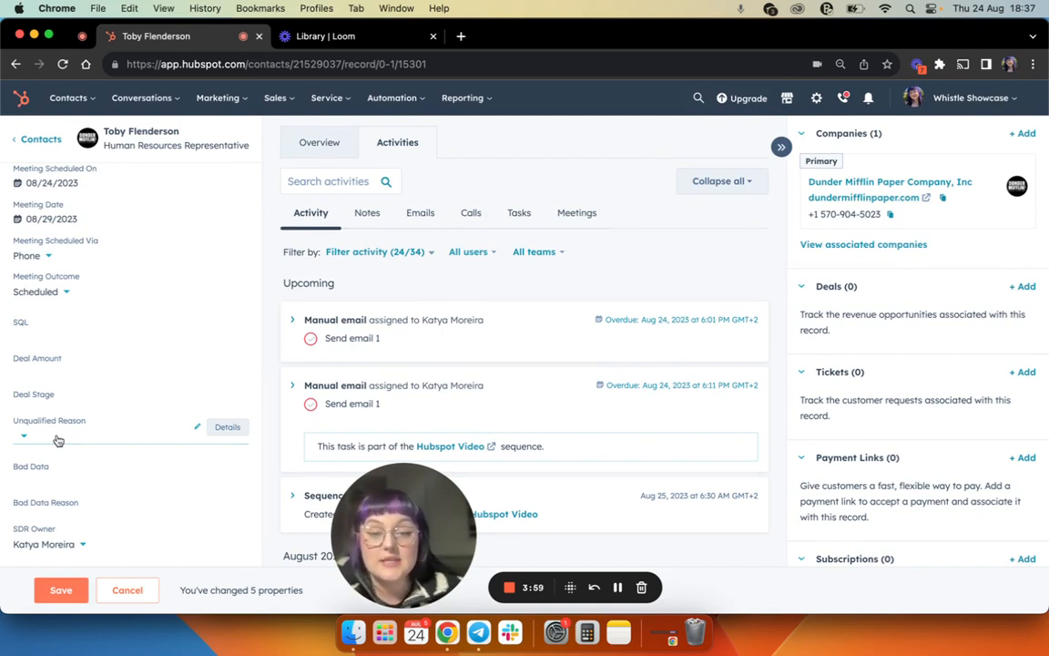
{"action": "left_click", "coordinate": [57, 438]}
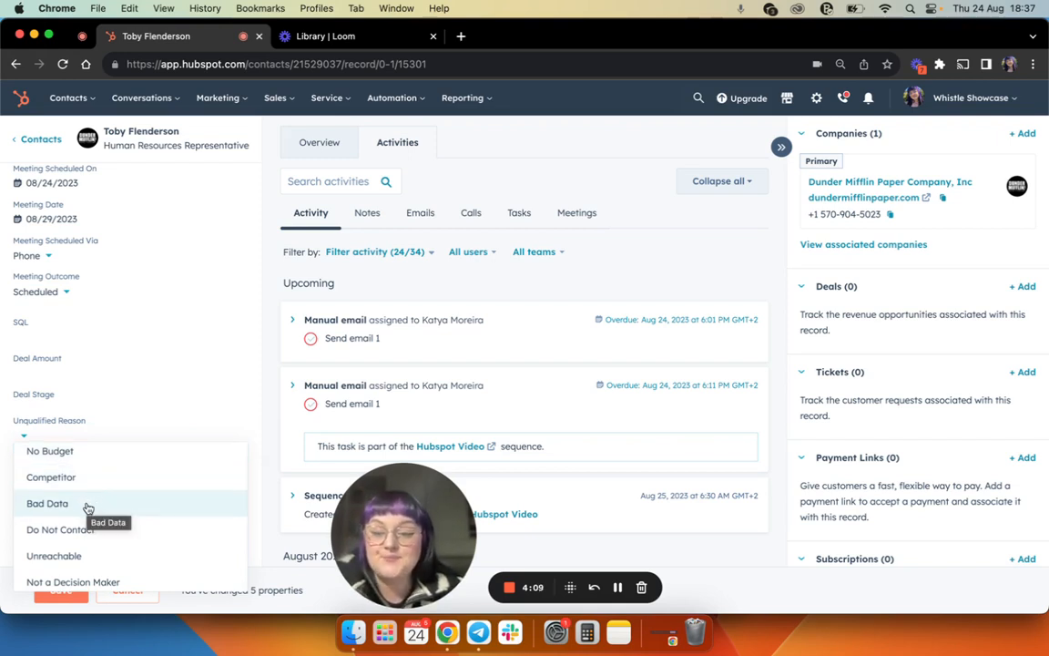
{"action": "scroll", "coordinate": [84, 506], "scroll_direction": "down", "scroll_amount": 1}
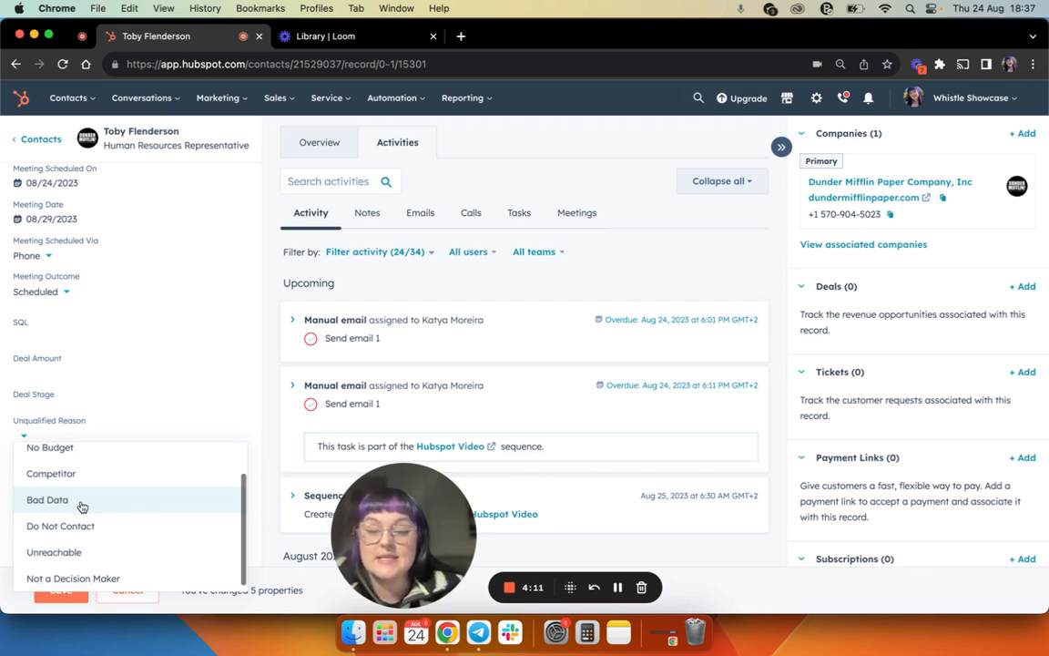
{"action": "scroll", "coordinate": [254, 453], "scroll_direction": "down", "scroll_amount": 3}
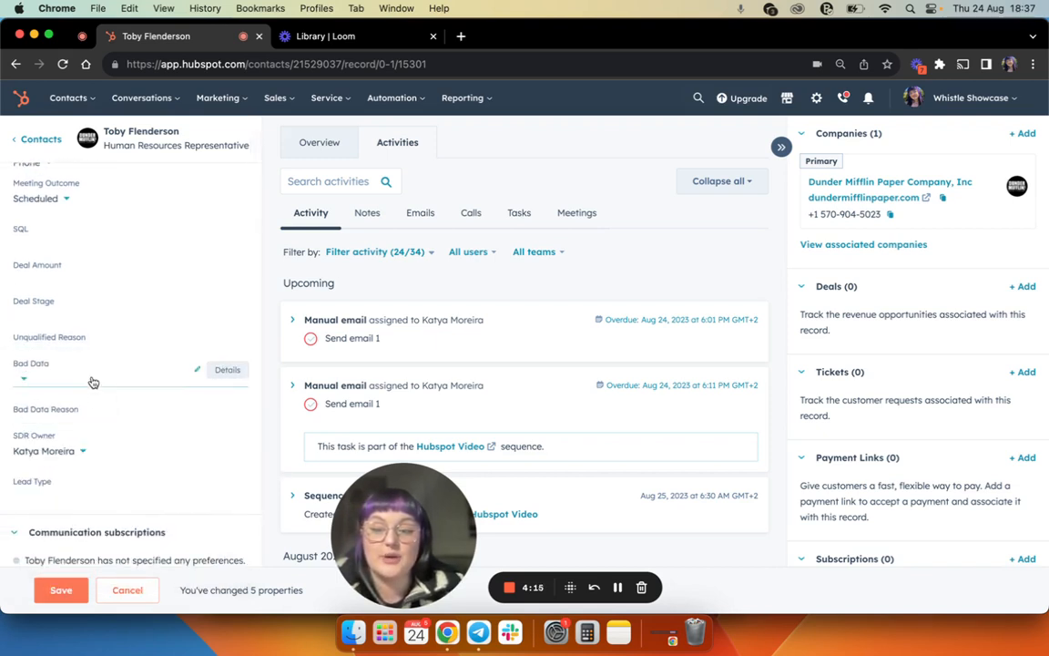
{"action": "left_click", "coordinate": [72, 344]}
{"action": "scroll", "coordinate": [81, 446], "scroll_direction": "down", "scroll_amount": 1}
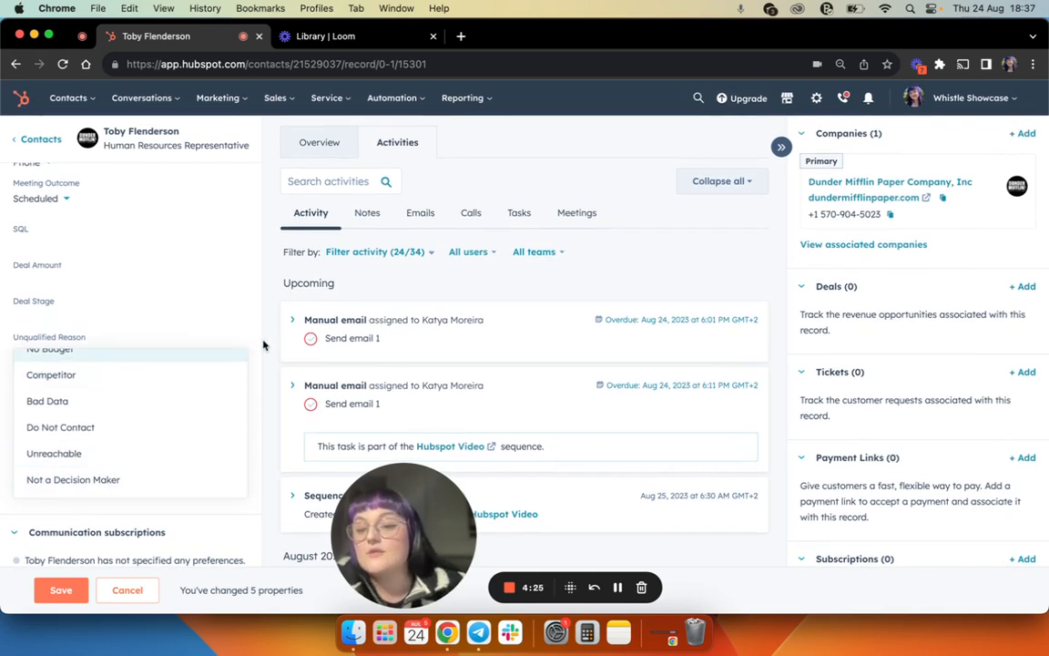
{"action": "left_click", "coordinate": [264, 346]}
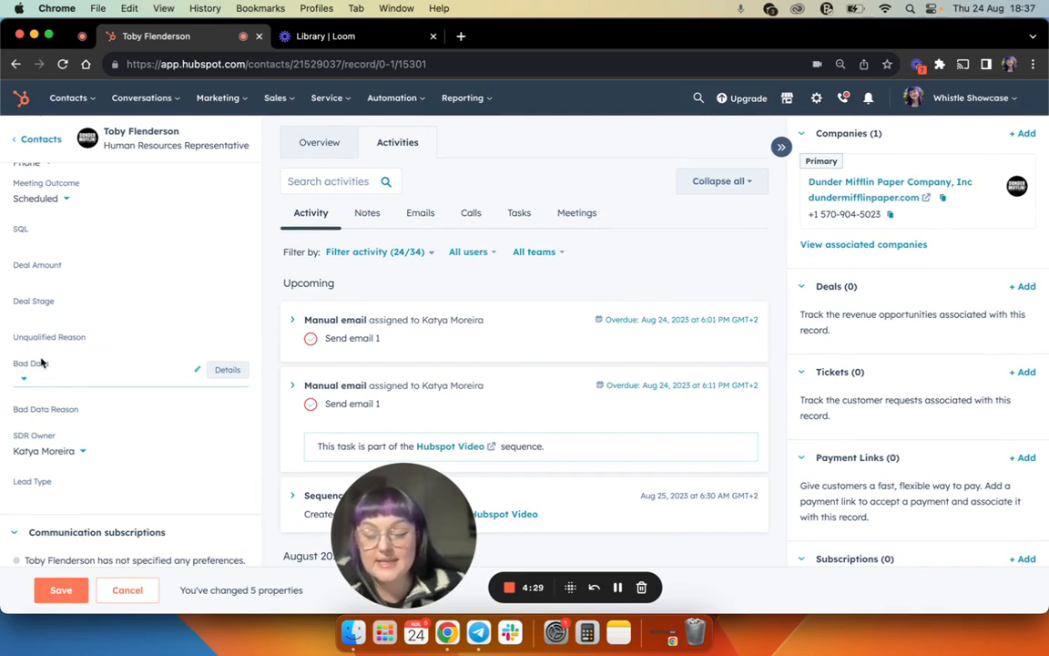
- Set Bad Data to Yes and look through the Bad Data Reason options without choosing one
{"action": "left_click", "coordinate": [63, 380]}
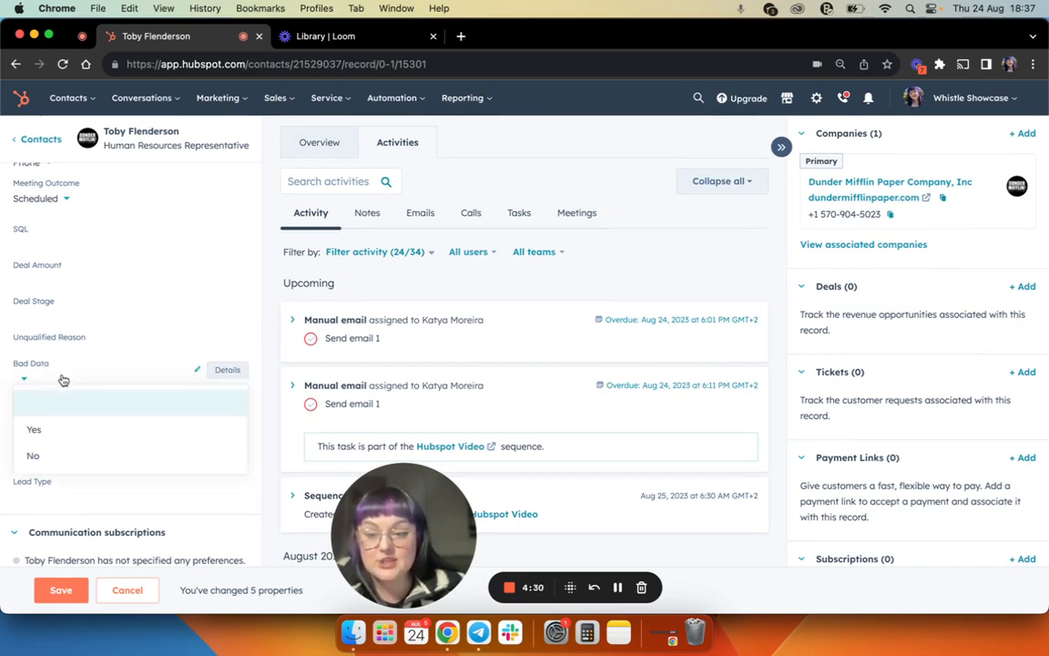
{"action": "left_click", "coordinate": [48, 433]}
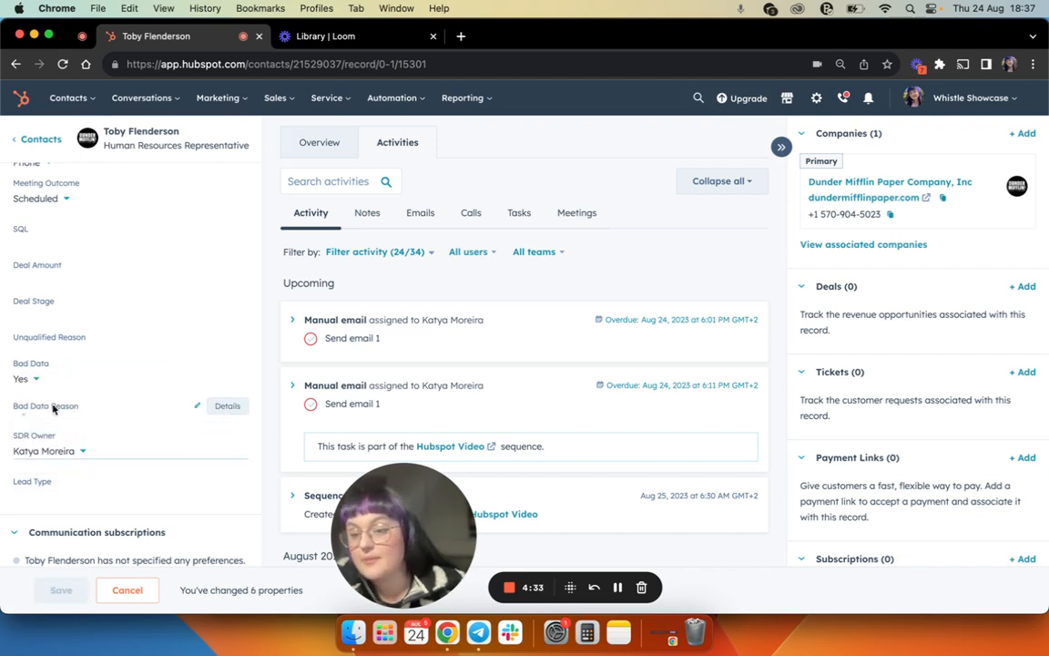
{"action": "left_click", "coordinate": [75, 416]}
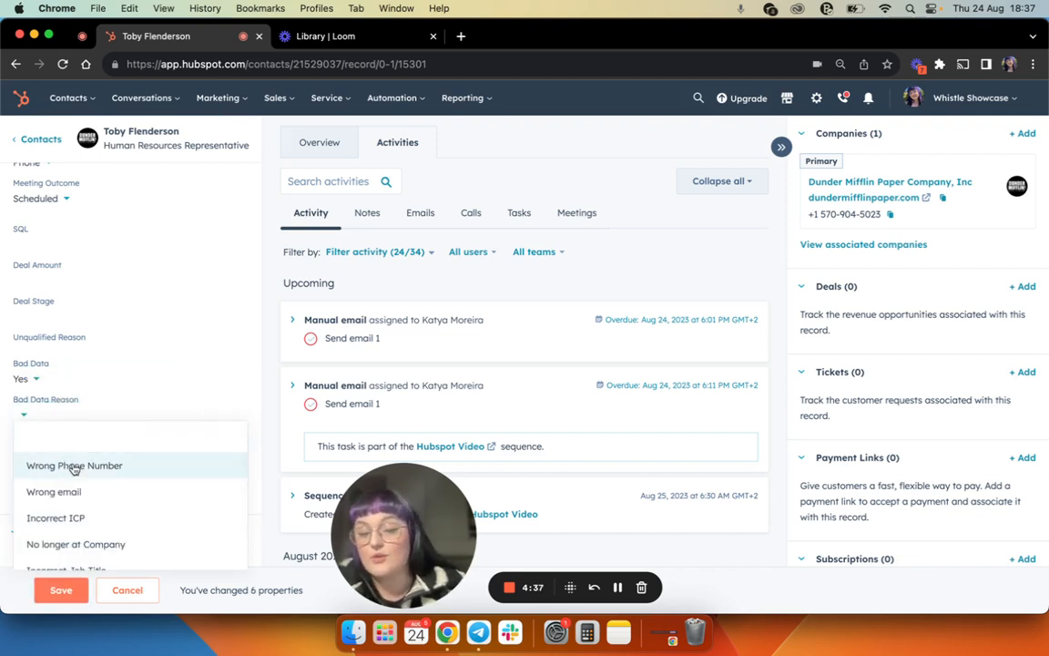
{"action": "scroll", "coordinate": [74, 469], "scroll_direction": "down", "scroll_amount": 1}
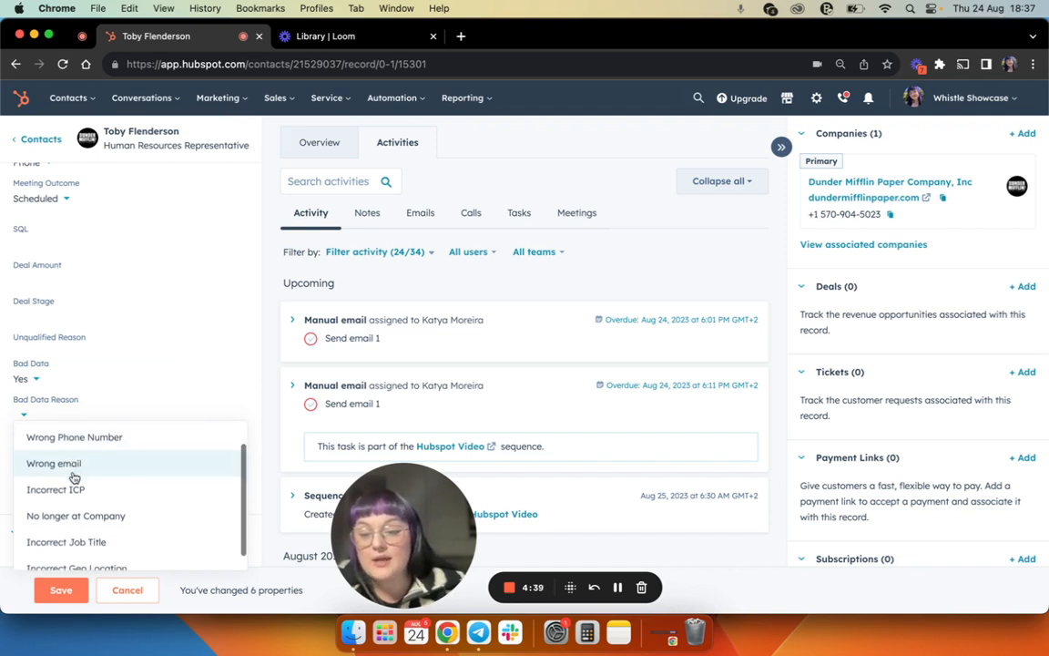
{"action": "scroll", "coordinate": [75, 477], "scroll_direction": "down", "scroll_amount": 1}
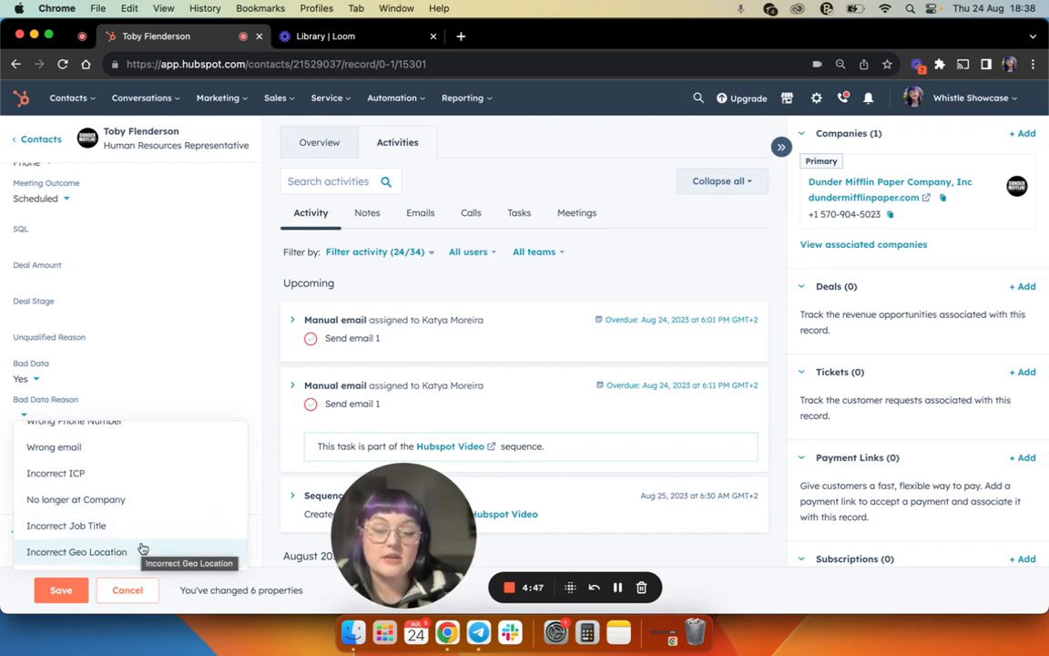
{"action": "left_click", "coordinate": [260, 475]}
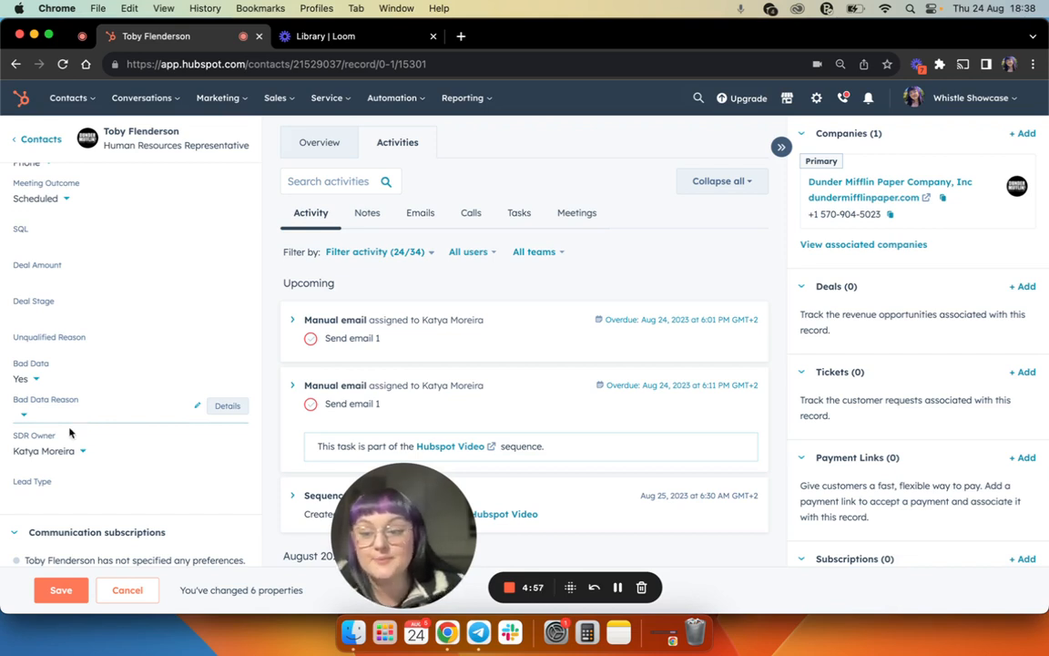
- Check the Lead Type options and discard all unsaved property changes on the contact
{"action": "left_click", "coordinate": [26, 492]}
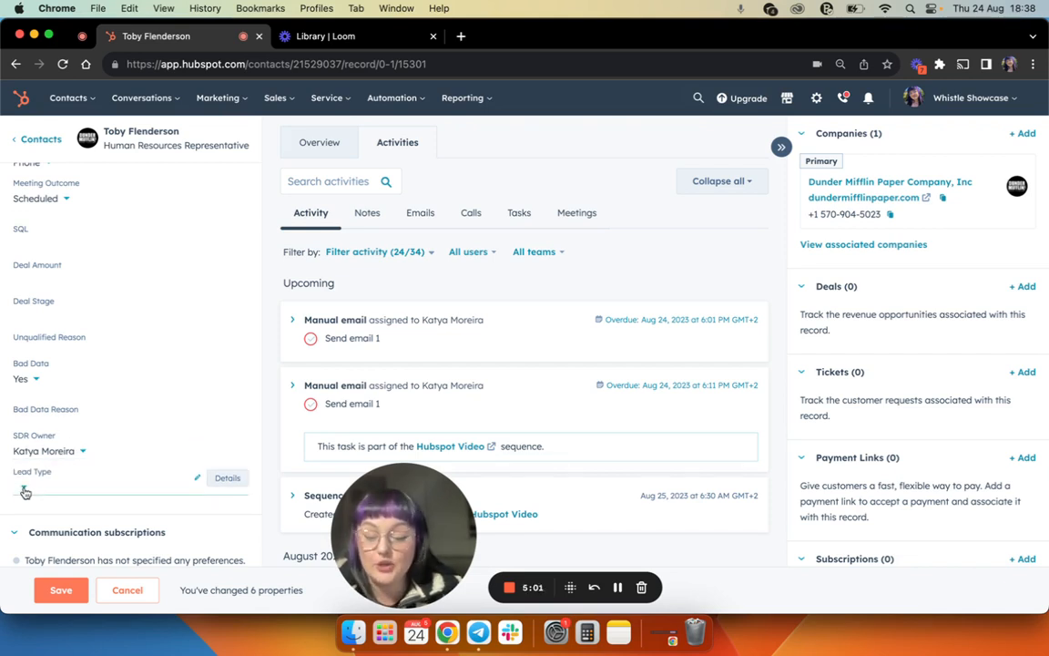
{"action": "left_click", "coordinate": [50, 492]}
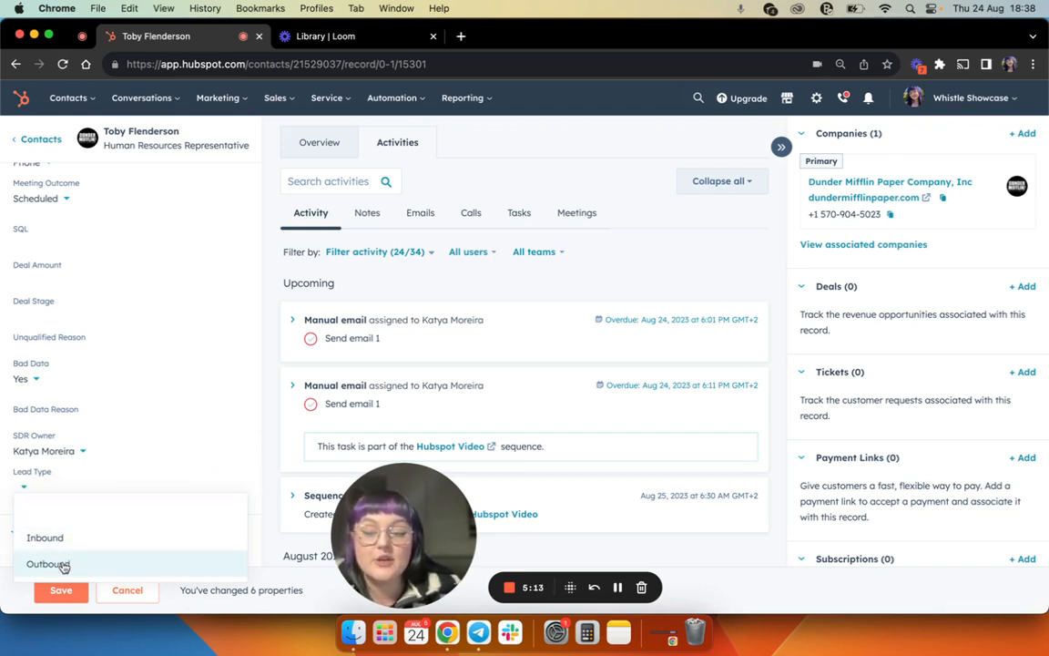
{"action": "left_click", "coordinate": [269, 492]}
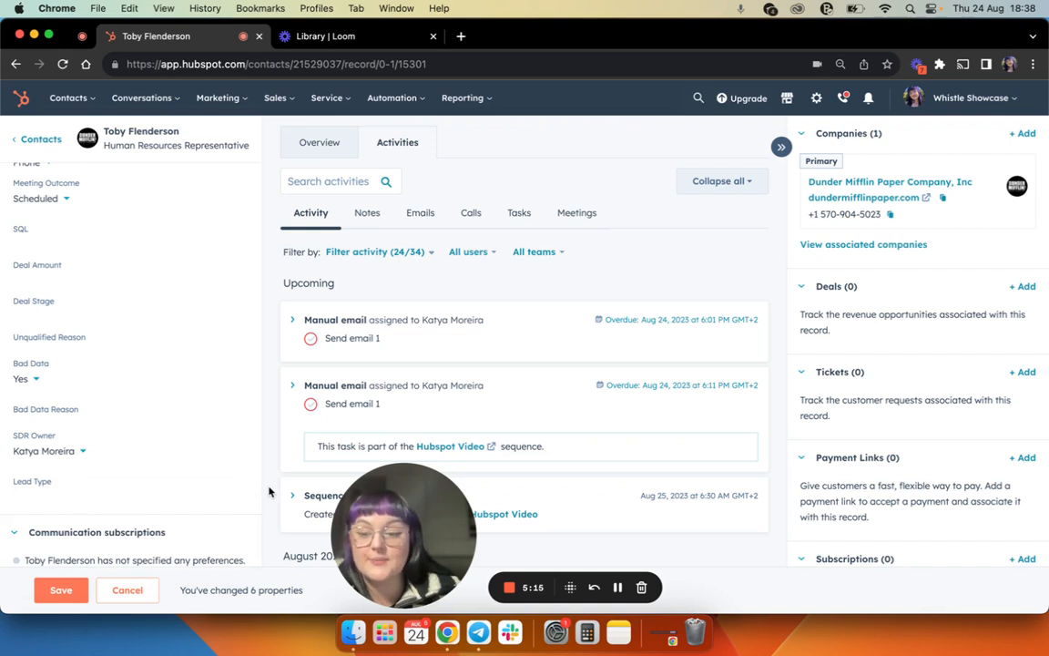
{"action": "left_click", "coordinate": [132, 594]}
- Open the Email field under About this contact and add a blank additional email entry
{"action": "scroll", "coordinate": [168, 484], "scroll_direction": "up", "scroll_amount": 3}
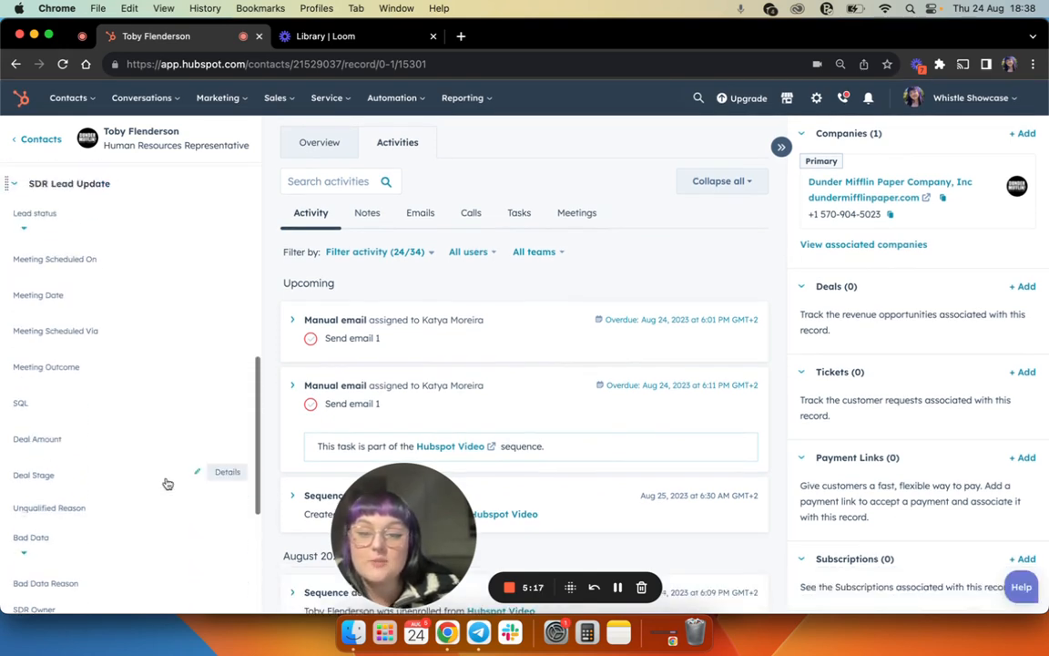
{"action": "scroll", "coordinate": [167, 483], "scroll_direction": "up", "scroll_amount": 10}
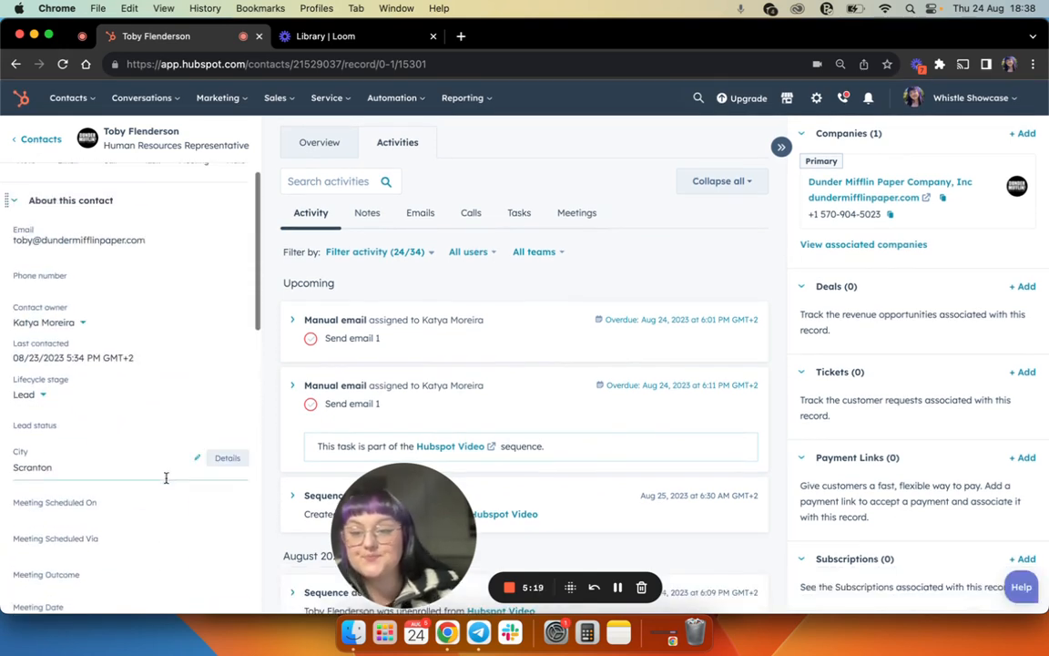
{"action": "scroll", "coordinate": [166, 477], "scroll_direction": "up", "scroll_amount": 3}
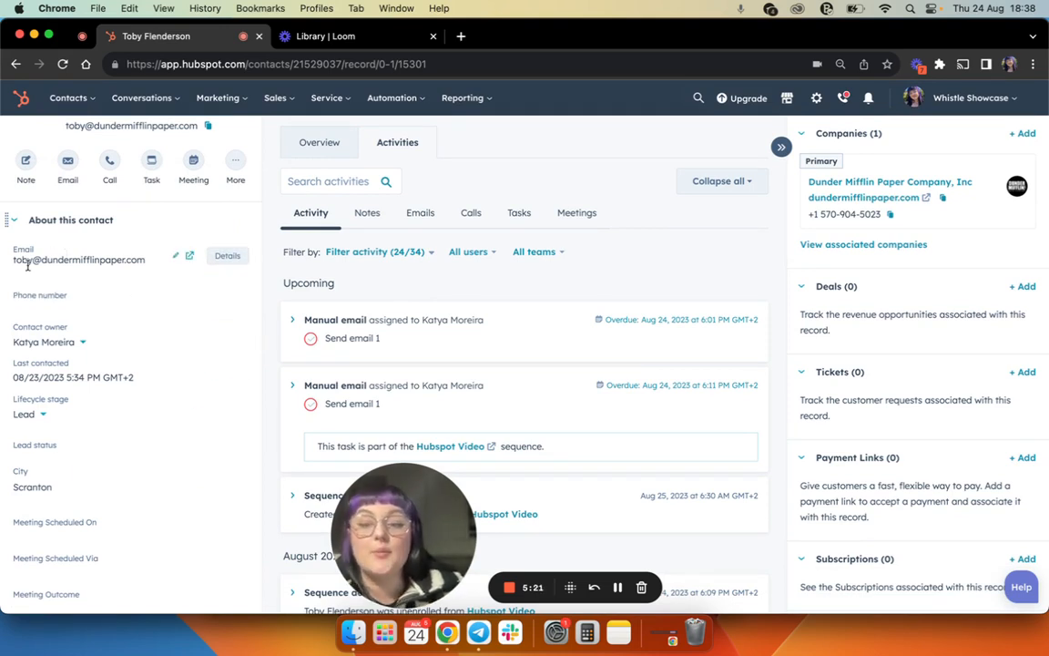
{"action": "left_click", "coordinate": [178, 257]}
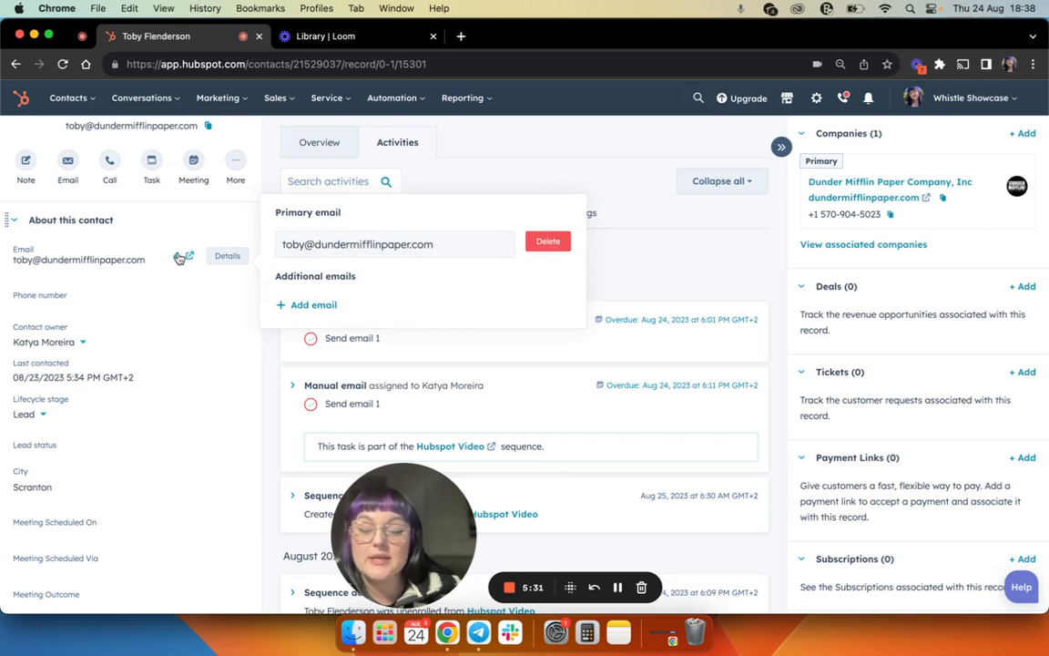
{"action": "left_click", "coordinate": [312, 302]}
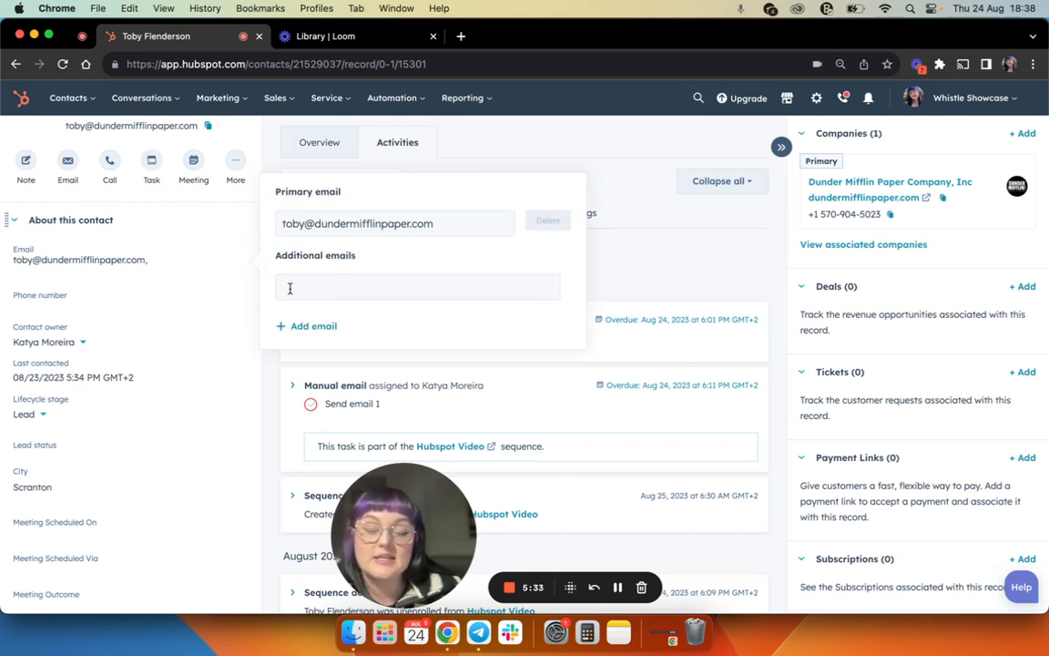
{"action": "left_click", "coordinate": [613, 246]}
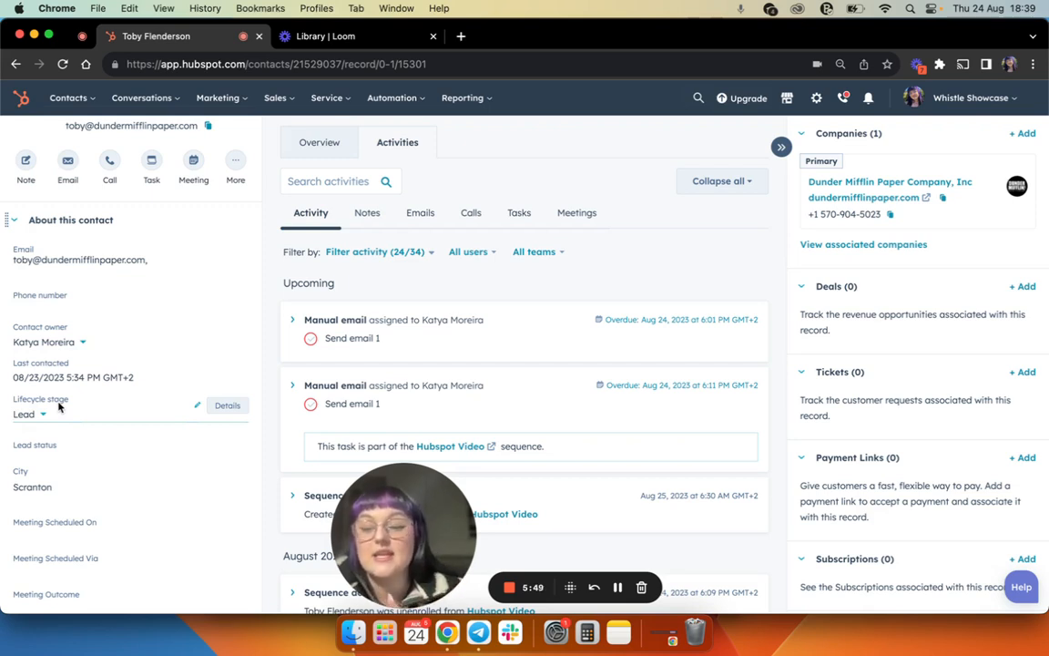
- Review the fields under About this contact and SDR Lead Update, plus the contact's activity timeline
{"action": "scroll", "coordinate": [59, 408], "scroll_direction": "down", "scroll_amount": 5}
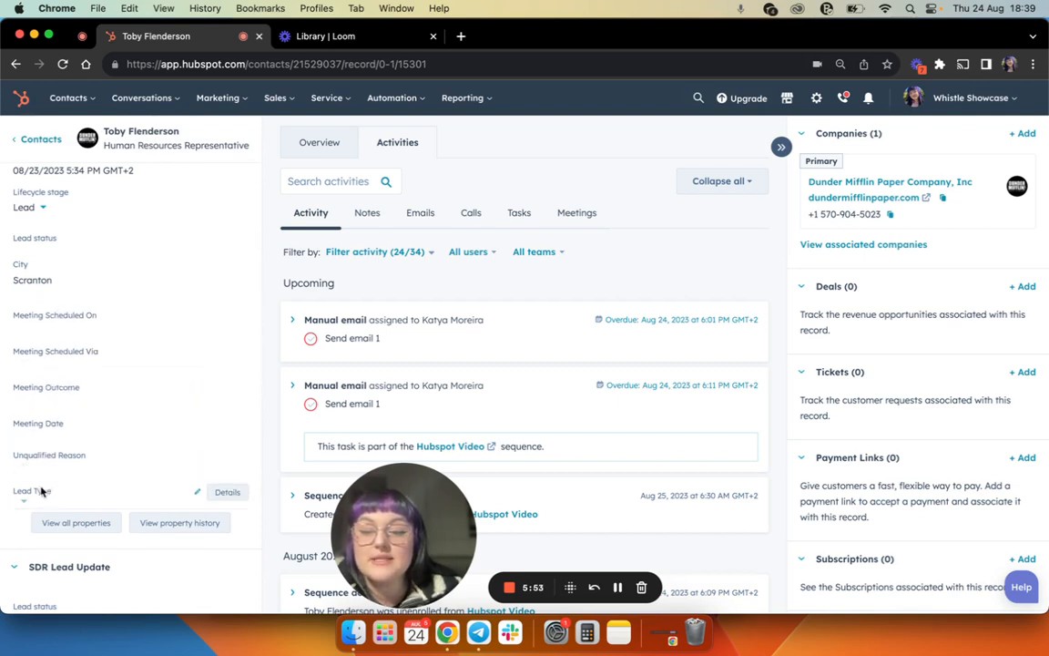
{"action": "scroll", "coordinate": [53, 446], "scroll_direction": "down", "scroll_amount": 4}
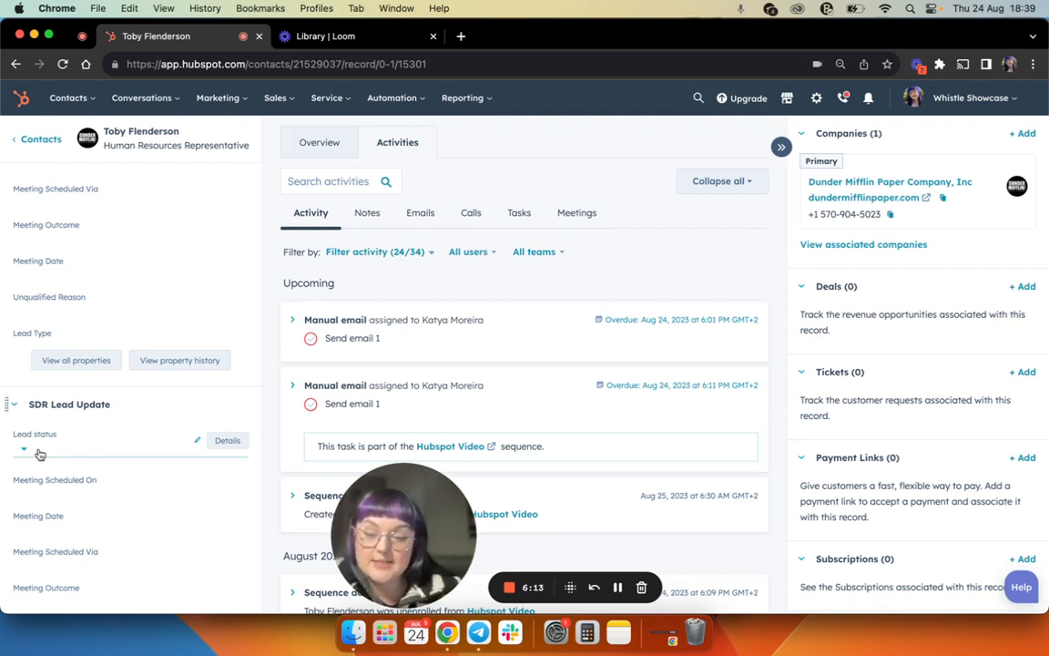
{"action": "scroll", "coordinate": [392, 247], "scroll_direction": "down", "scroll_amount": 2}
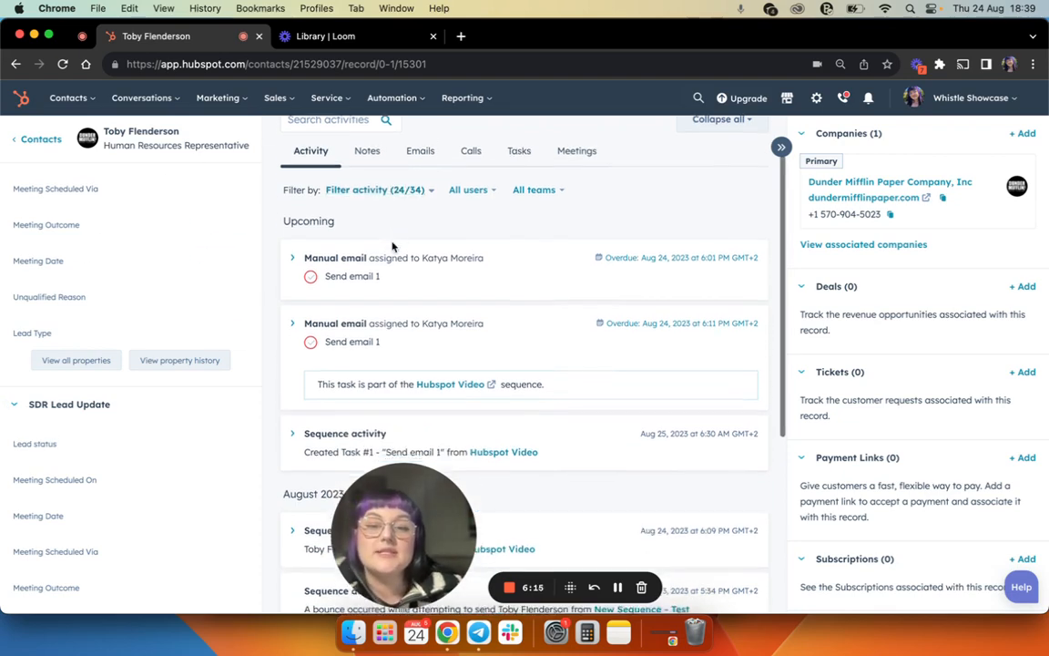
{"action": "scroll", "coordinate": [391, 247], "scroll_direction": "up", "scroll_amount": 2}
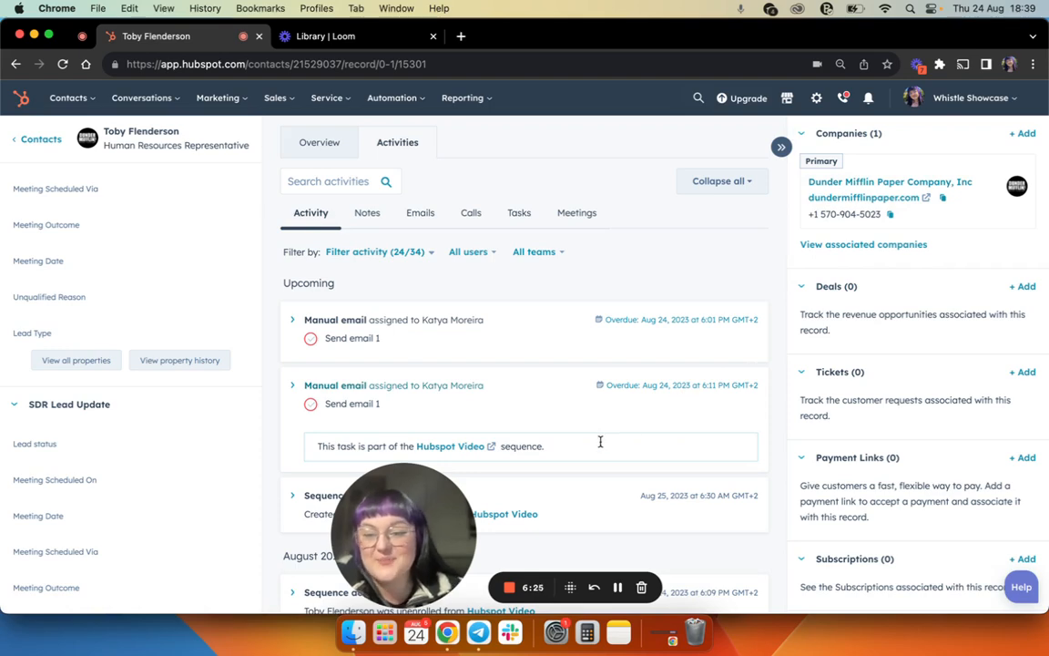
{"action": "scroll", "coordinate": [30, 473], "scroll_direction": "up", "scroll_amount": 10}
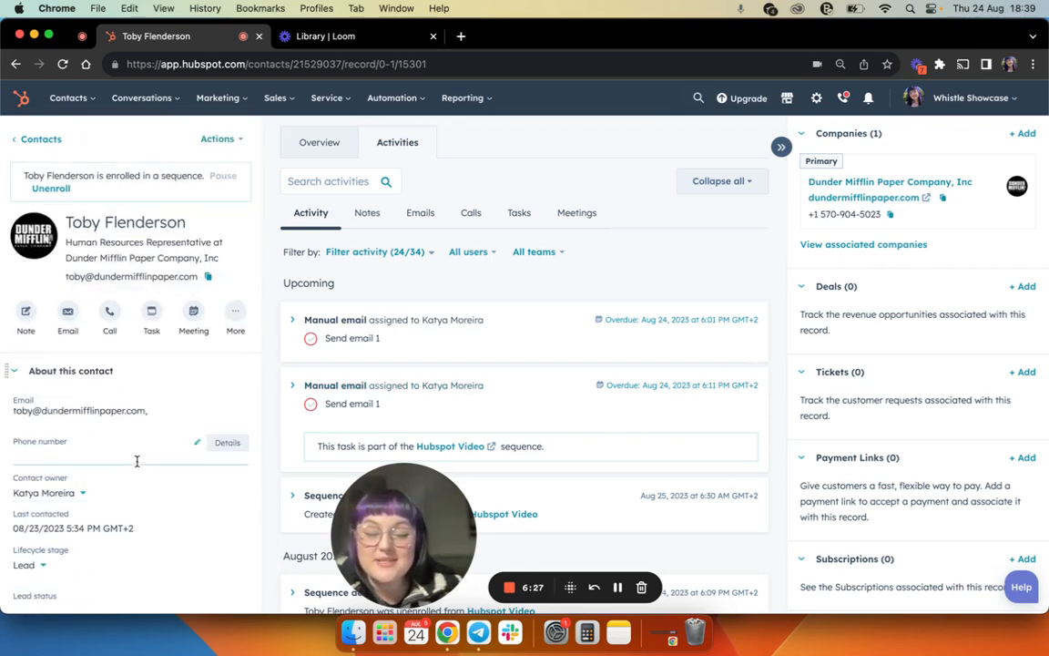